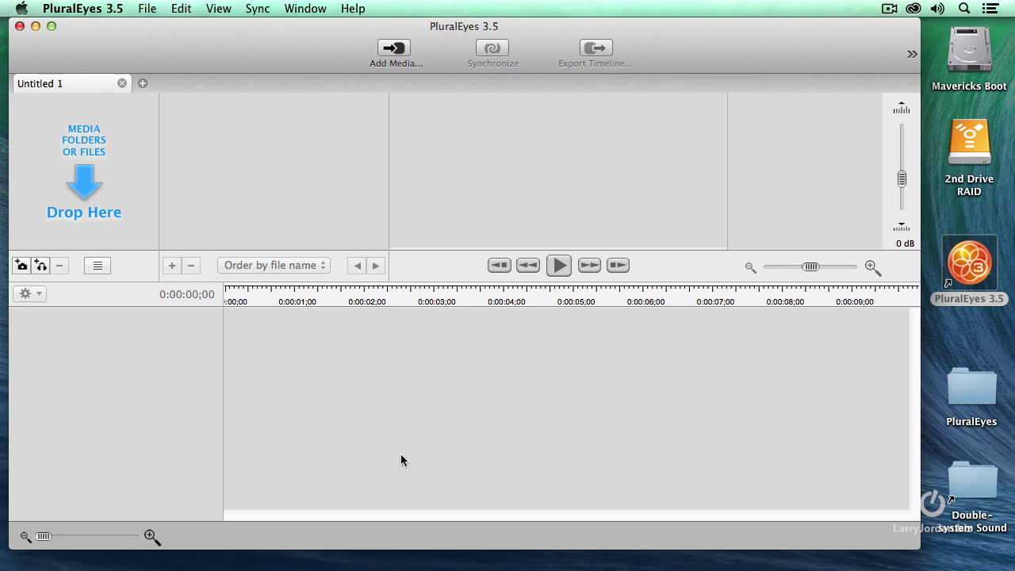
# Step: Cancel Add Media, dismiss the File menu, and open the desktop's Double-system Sound folder
pyautogui.click(394, 52)
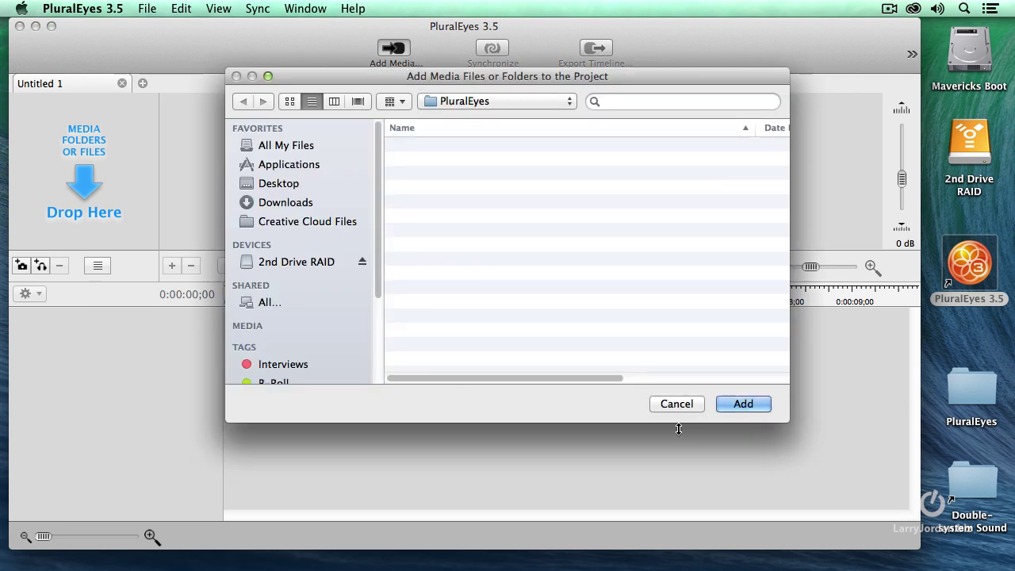
pyautogui.click(676, 404)
pyautogui.click(147, 8)
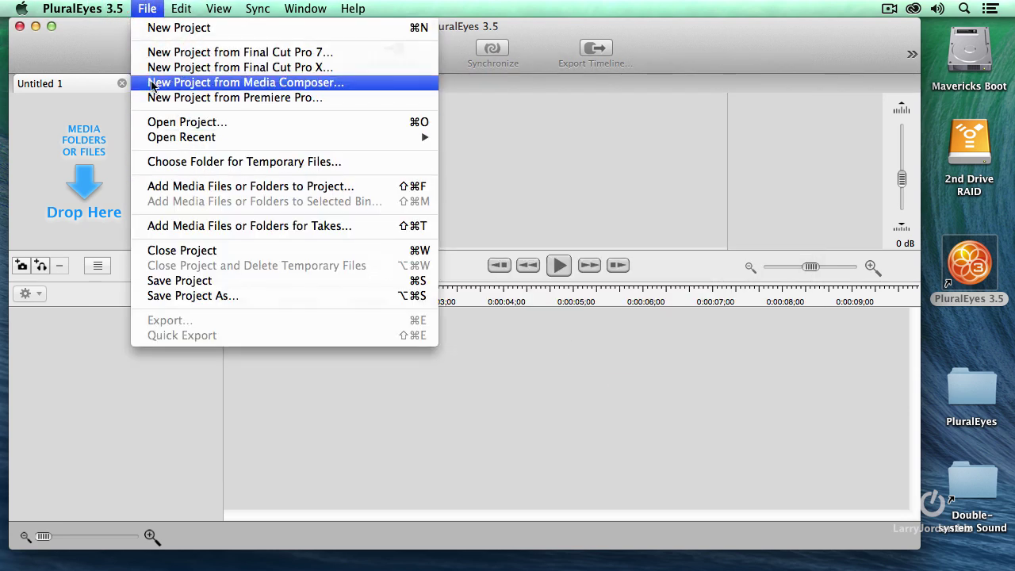
pyautogui.click(102, 52)
pyautogui.doubleClick(926, 521)
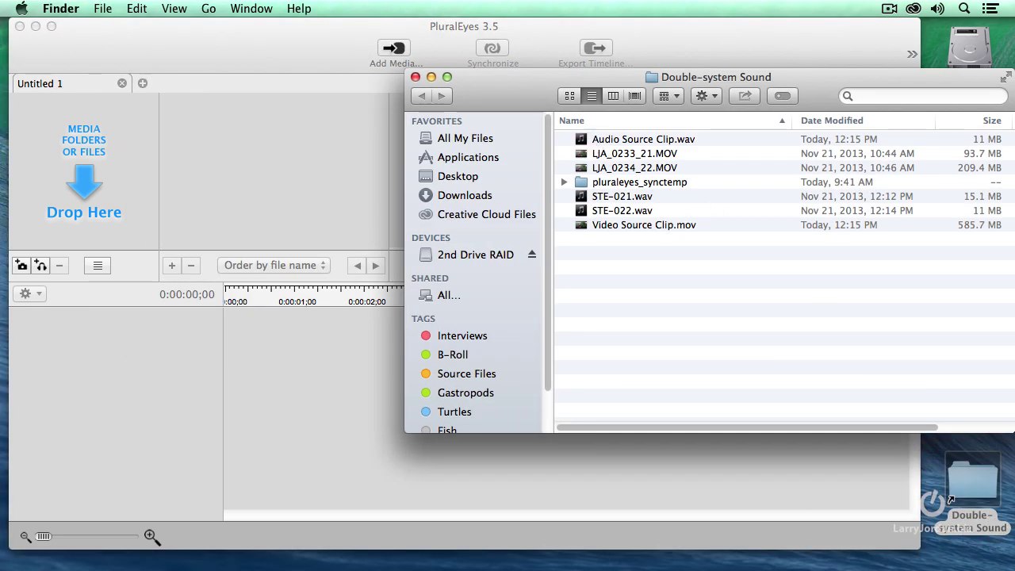
# Step: Add Audio Source Clip.wav and Video Source Clip.mov to PluralEyes' Drop Here area, then close Finder
pyautogui.moveTo(555, 139); pyautogui.dragTo(92, 163)
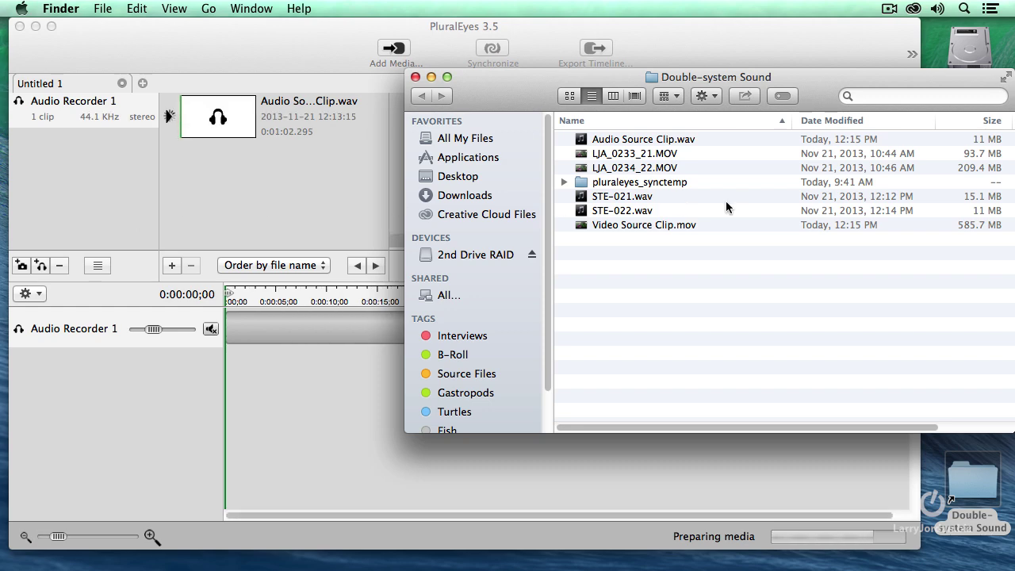
pyautogui.click(581, 226)
pyautogui.moveTo(581, 226); pyautogui.dragTo(61, 204)
pyautogui.click(416, 78)
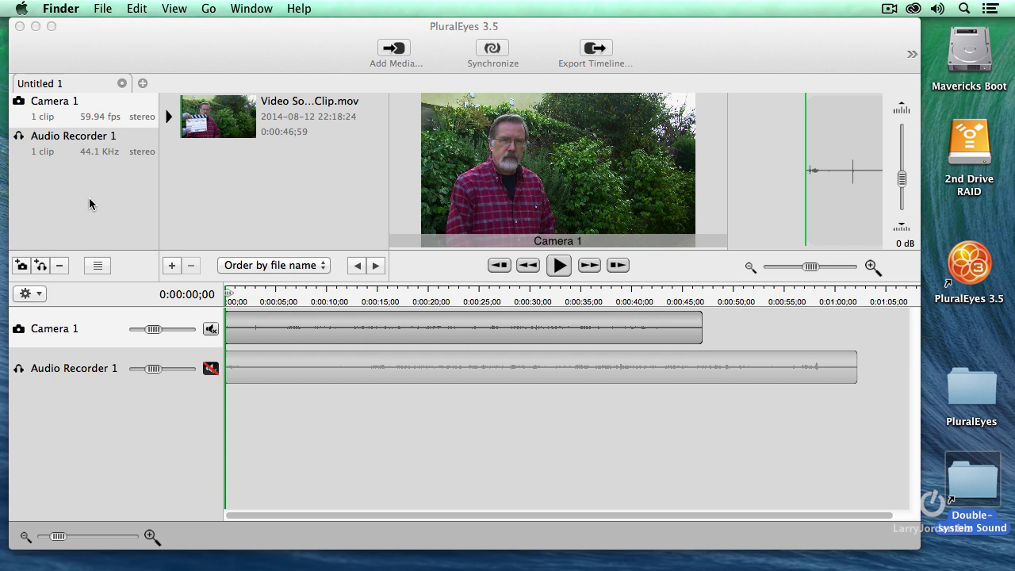
# Step: Synchronize the clips, move the playhead to 0:00:09;20, and preview Audio Recorder 1 and Camera 1
pyautogui.click(499, 53)
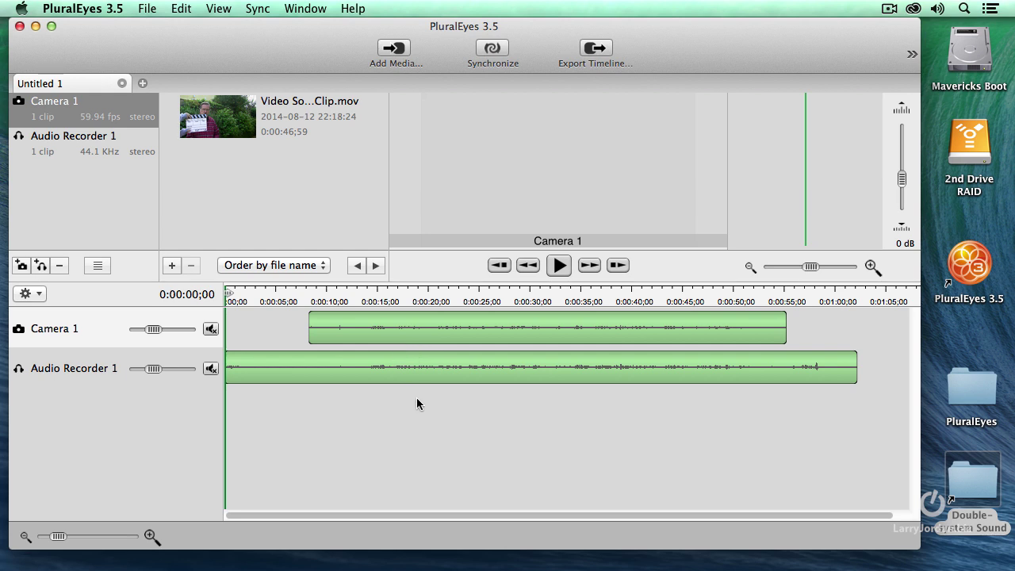
pyautogui.click(303, 293)
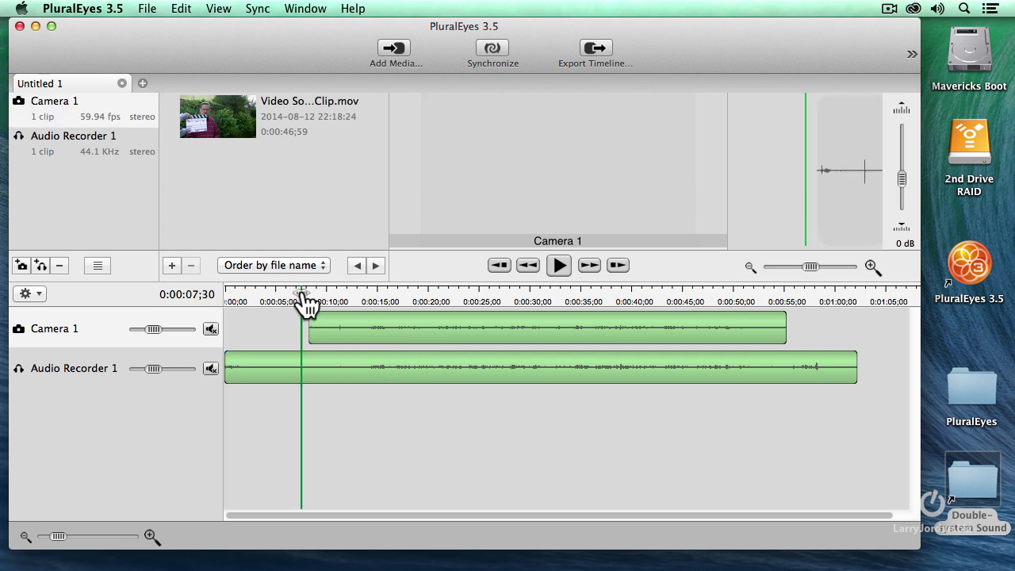
pyautogui.moveTo(304, 297); pyautogui.dragTo(318, 299)
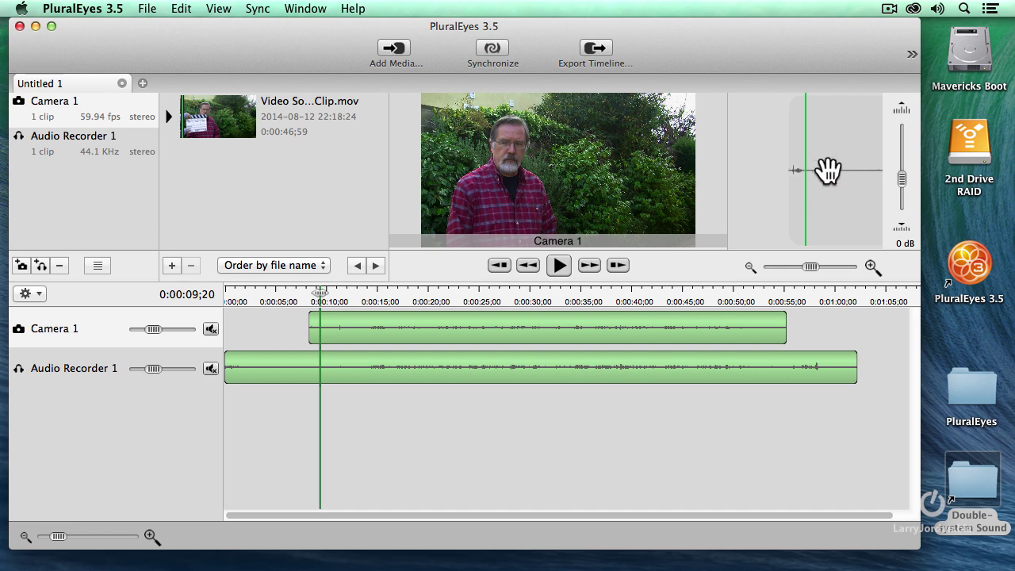
pyautogui.click(58, 143)
pyautogui.click(61, 117)
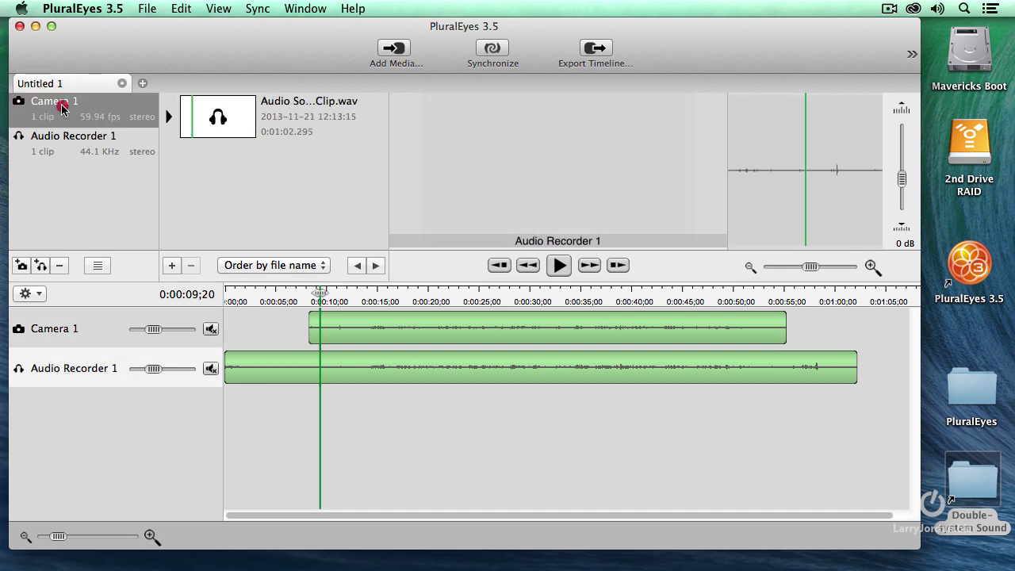
# Step: Switch to the View > Display 2-up layout, select Audio Recorder 1, and scrub to about 11 seconds
pyautogui.click(210, 8)
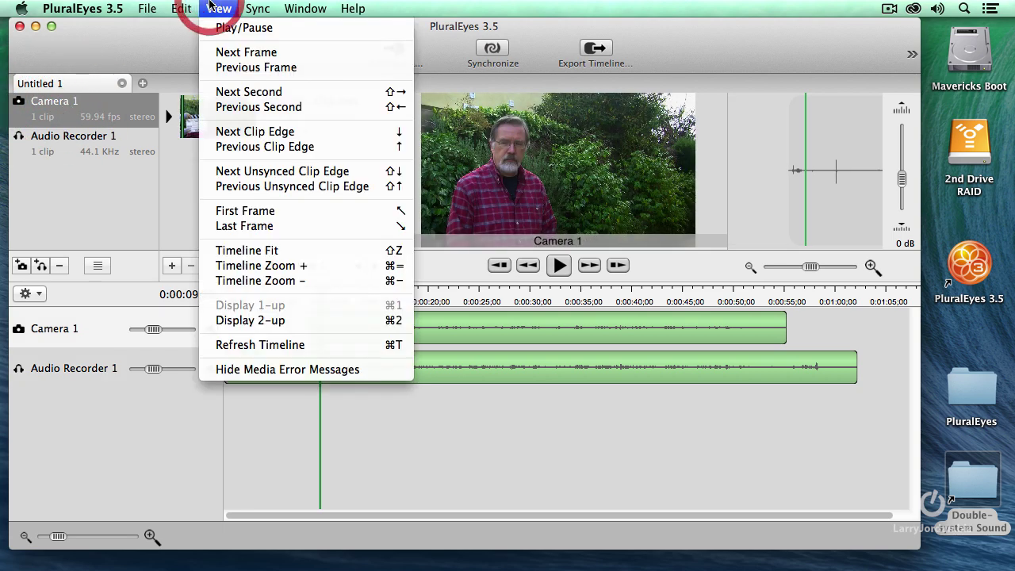
pyautogui.click(309, 320)
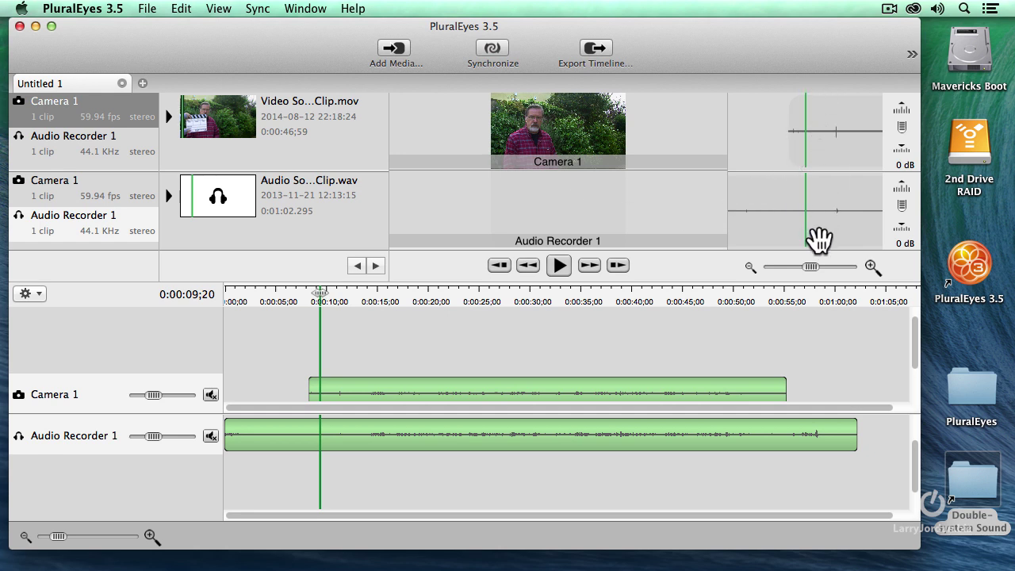
pyautogui.click(833, 237)
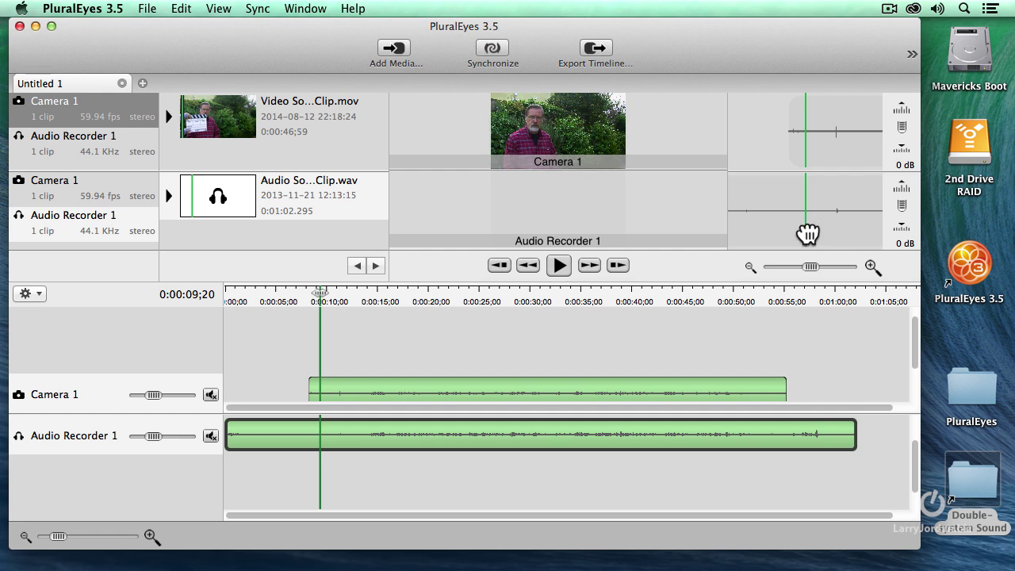
pyautogui.moveTo(324, 305)
pyautogui.mouseDown()
pyautogui.moveTo(351, 305)
pyautogui.moveTo(337, 305)
pyautogui.mouseUp()
# Step: Raise the Audio Recorder 1 gain to 17 dB and the Camera 1 gain to 11 dB
pyautogui.click(901, 183)
pyautogui.click(901, 183)
pyautogui.click(902, 183)
pyautogui.click(900, 183)
pyautogui.click(901, 182)
pyautogui.click(900, 182)
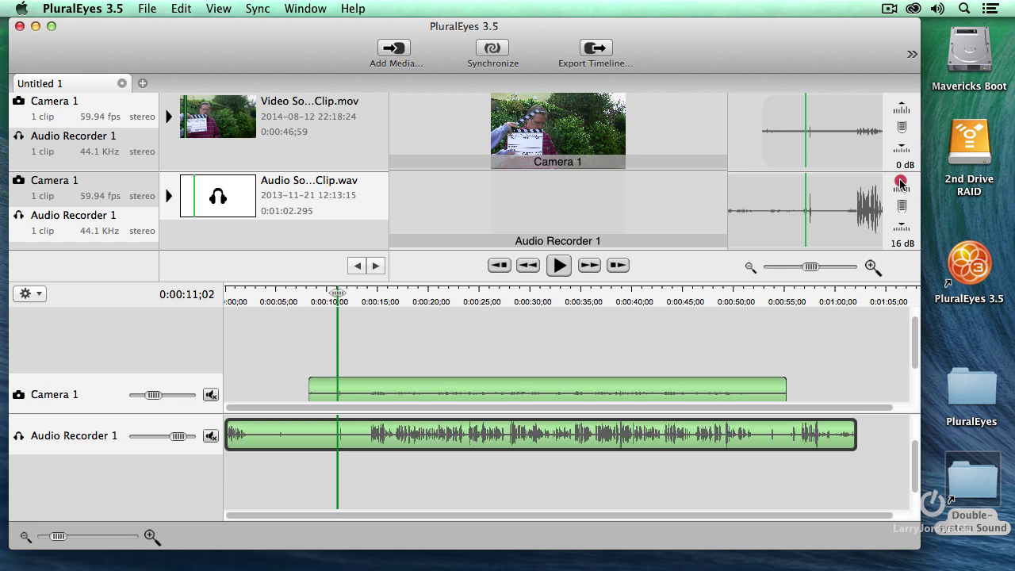
pyautogui.click(901, 104)
pyautogui.click(901, 103)
pyautogui.click(902, 104)
pyautogui.click(902, 103)
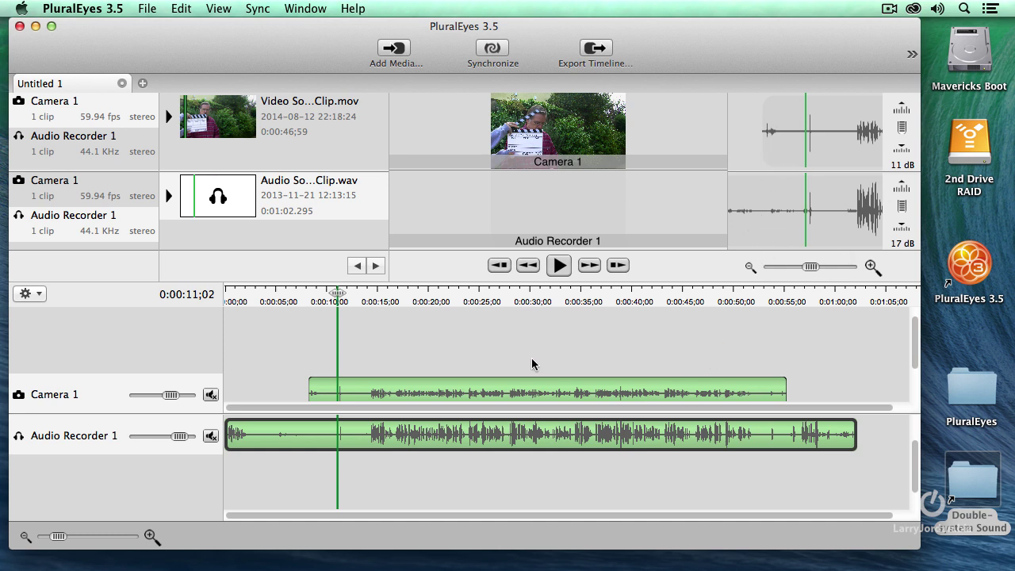
# Step: Play the synced clips, pause playback, and deselect the Audio Recorder 1 clip
pyautogui.click(559, 264)
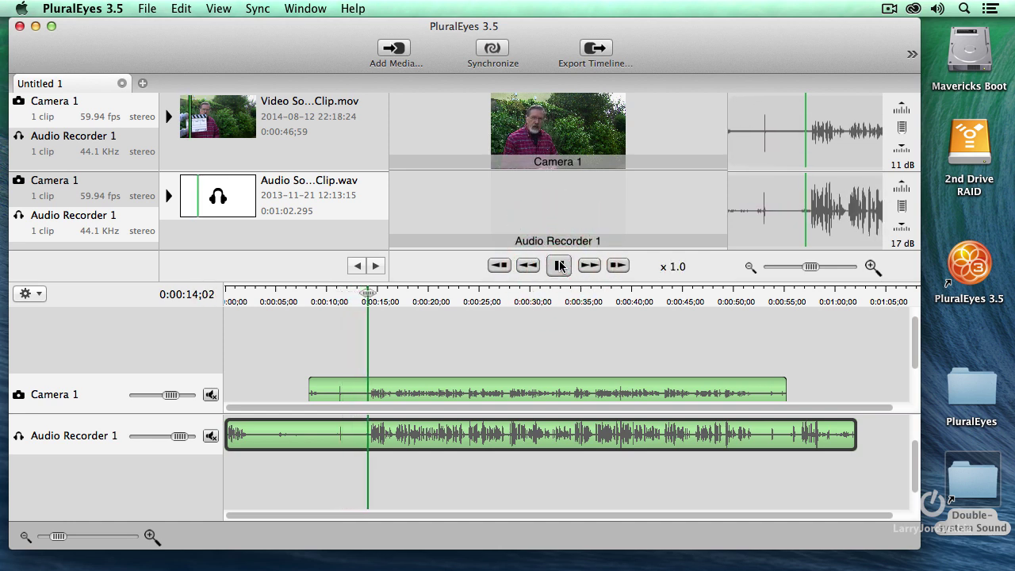
pyautogui.click(559, 266)
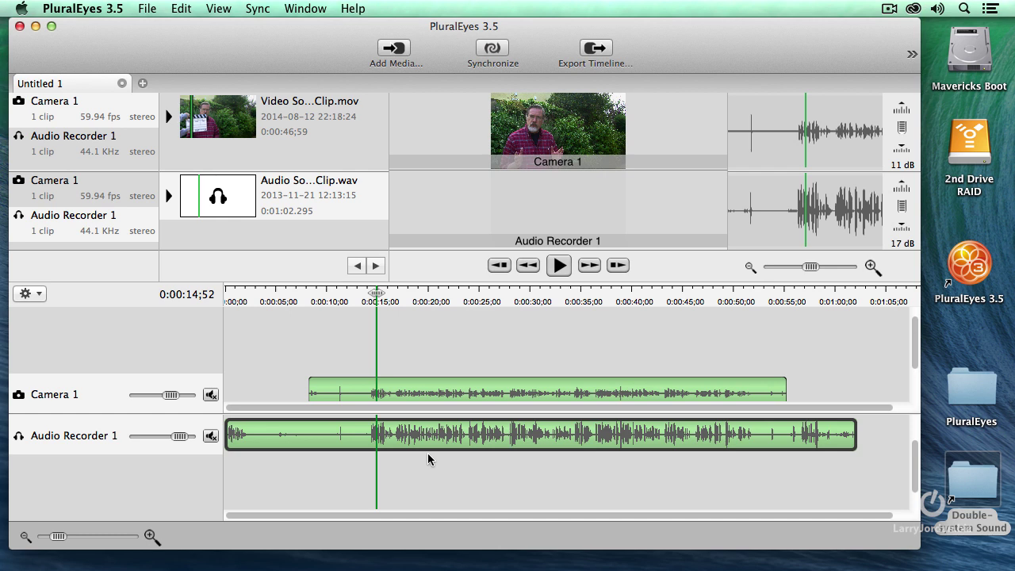
pyautogui.click(389, 477)
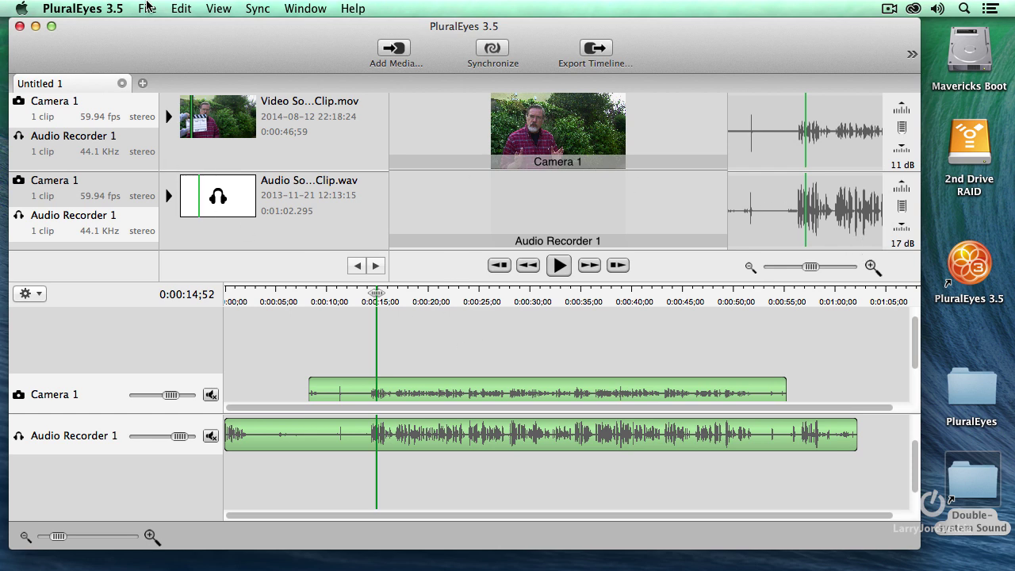
# Step: Open Export Timeline from the File menu and choose Premiere Pro's Final Cut Pro XML for Premiere
pyautogui.click(146, 8)
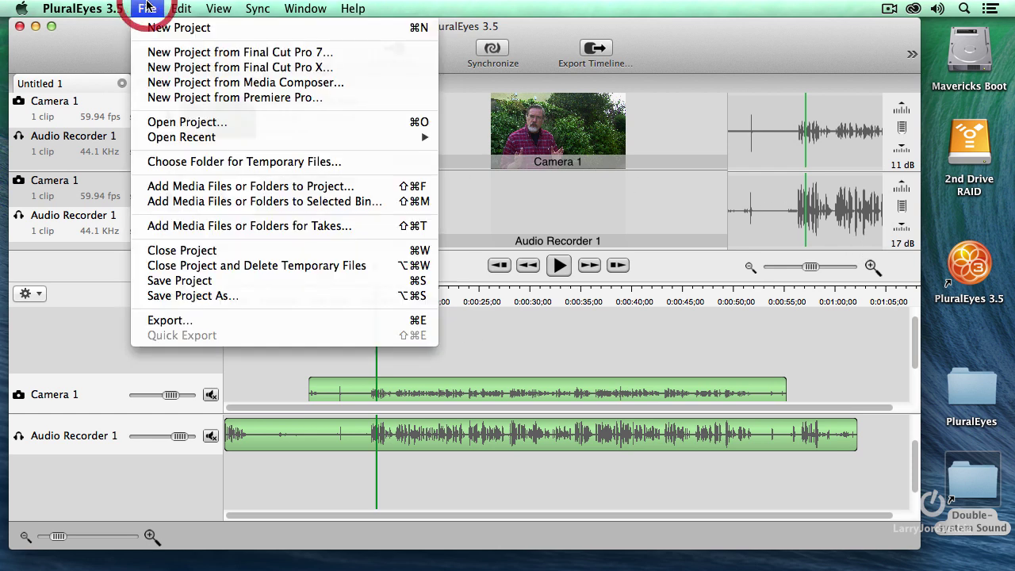
pyautogui.click(248, 325)
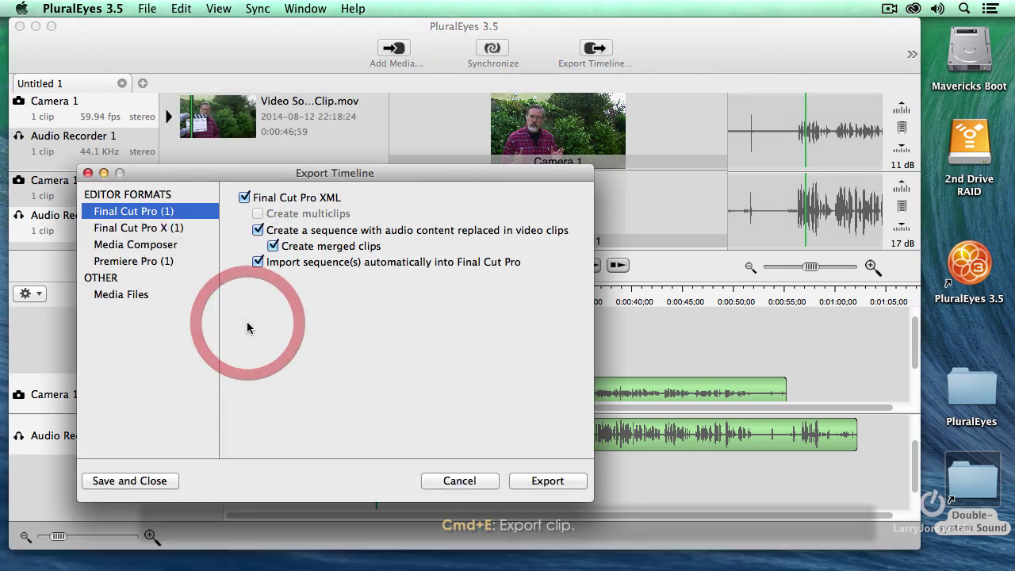
pyautogui.moveTo(415, 164); pyautogui.dragTo(498, 110)
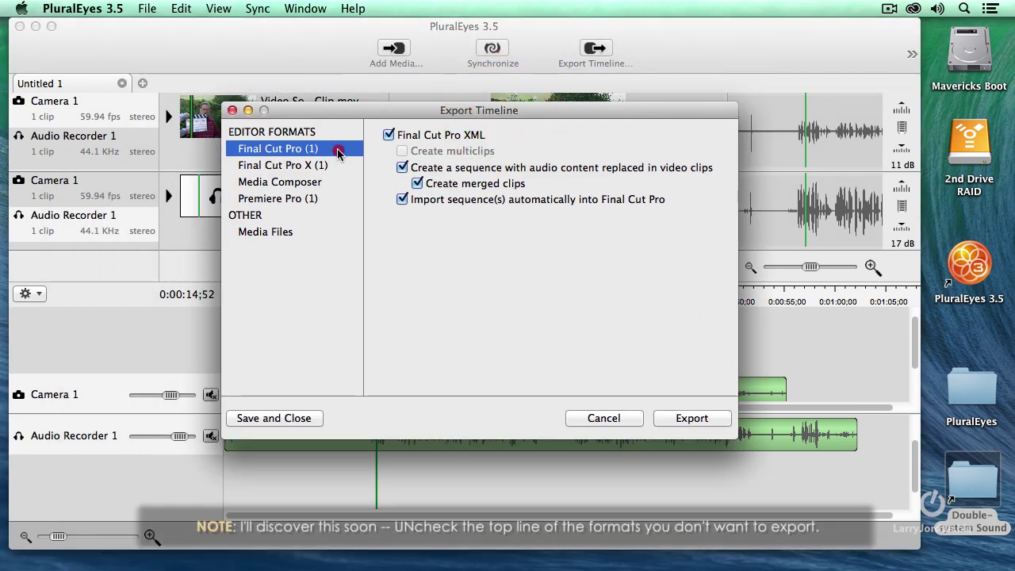
pyautogui.click(334, 152)
pyautogui.click(338, 168)
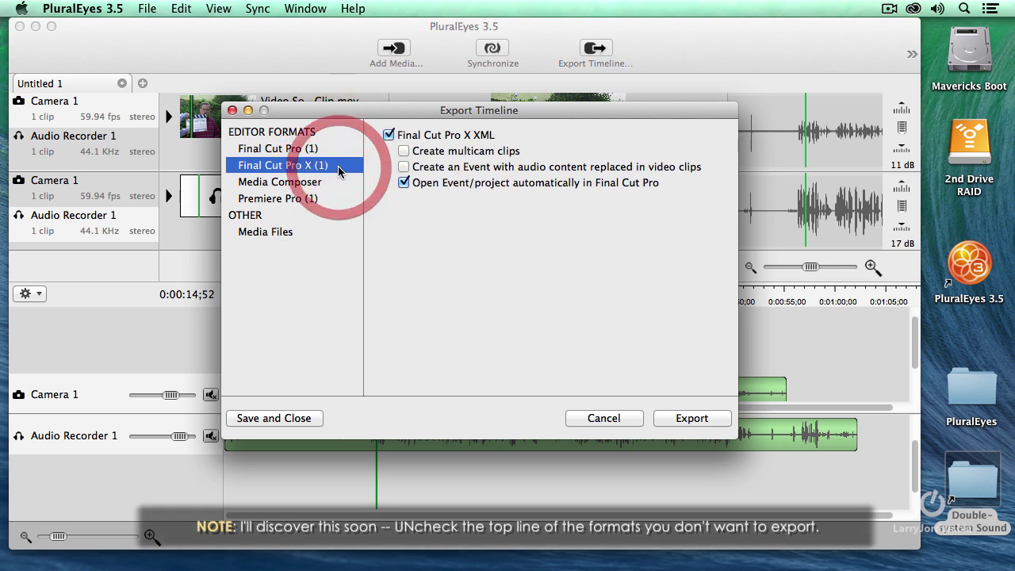
pyautogui.click(338, 182)
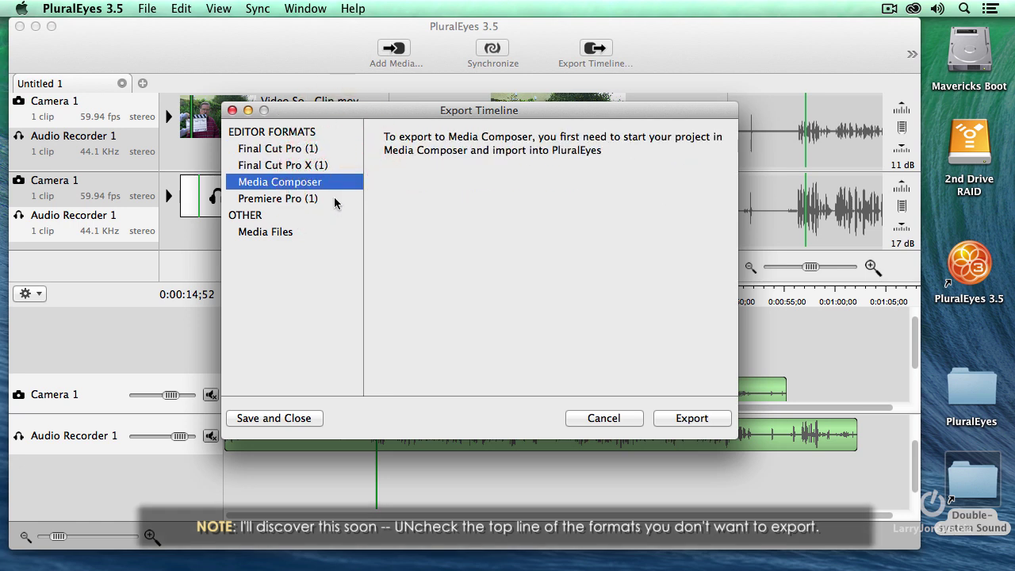
pyautogui.click(334, 199)
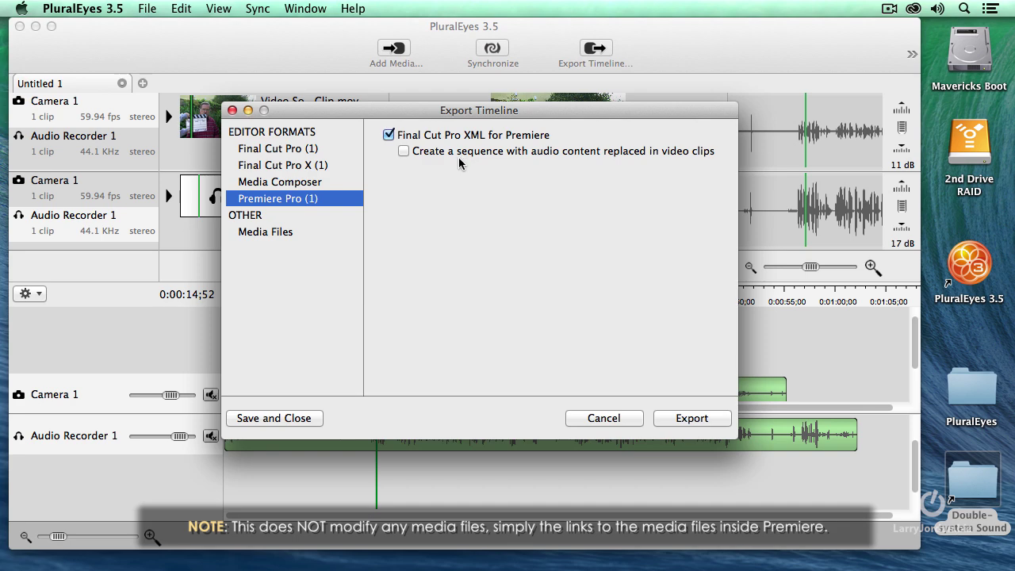
# Step: Export the synced timeline into the PluralEyes folder
pyautogui.click(686, 420)
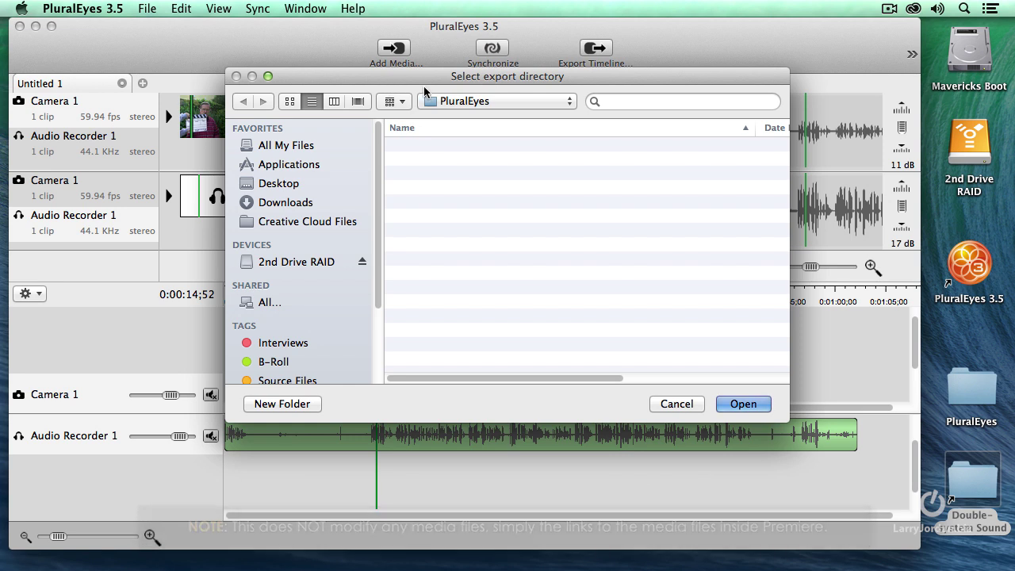
pyautogui.click(480, 101)
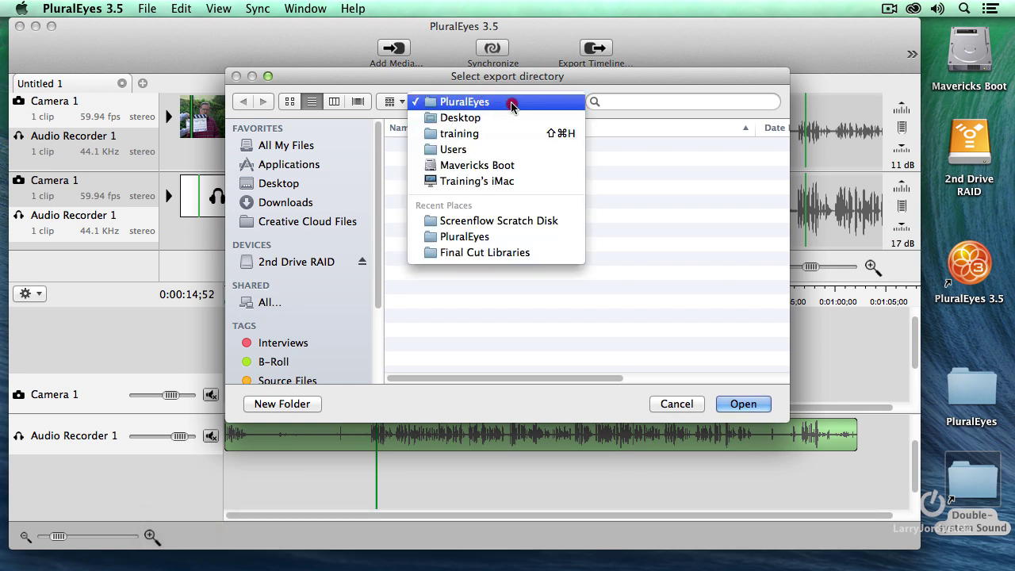
pyautogui.click(512, 102)
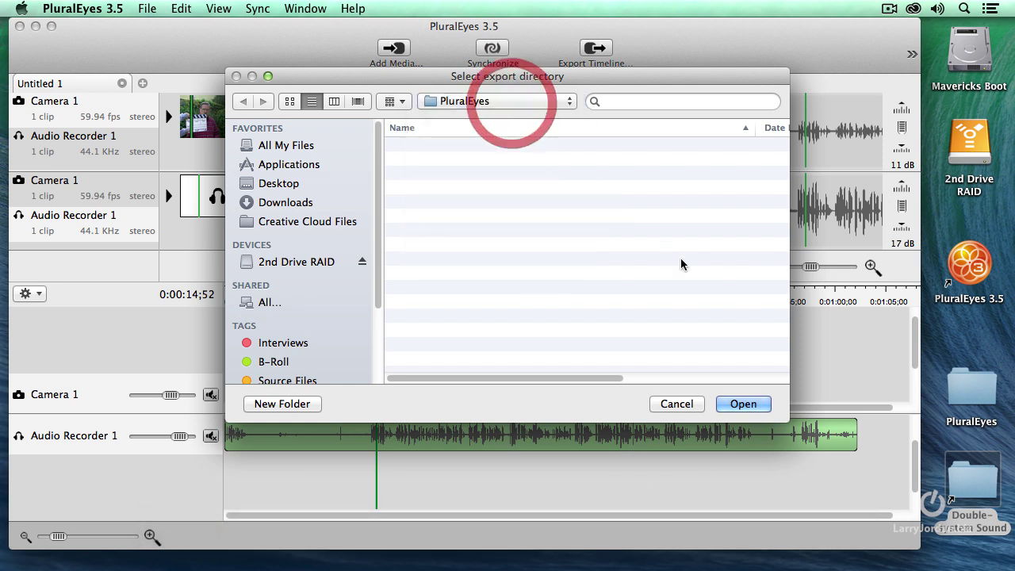
pyautogui.click(743, 403)
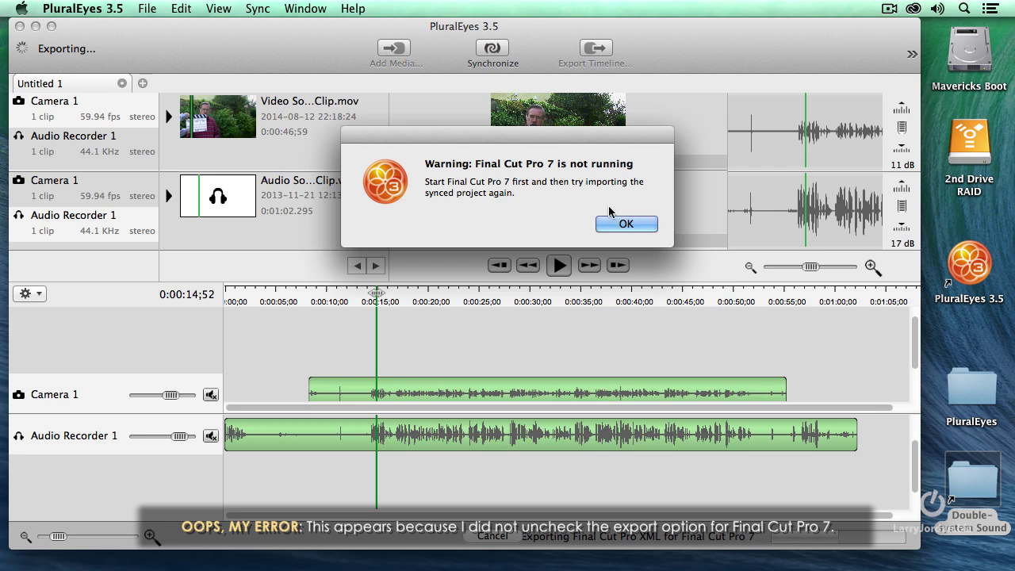
# Step: Dismiss the FCP7 warning, cancel the Open Library dialog, quit Final Cut Pro, and move the Exports log aside
pyautogui.click(626, 226)
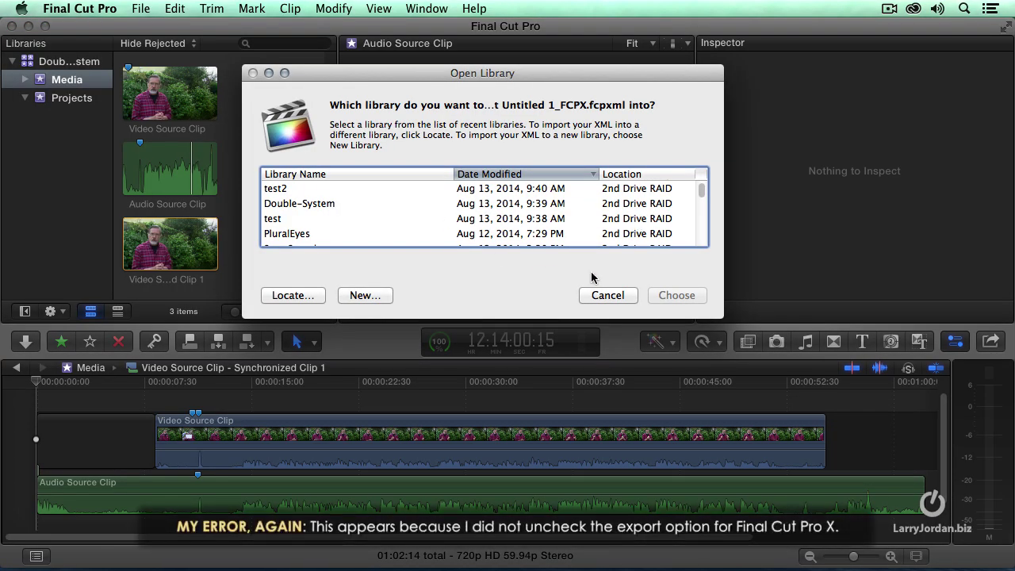
pyautogui.click(615, 297)
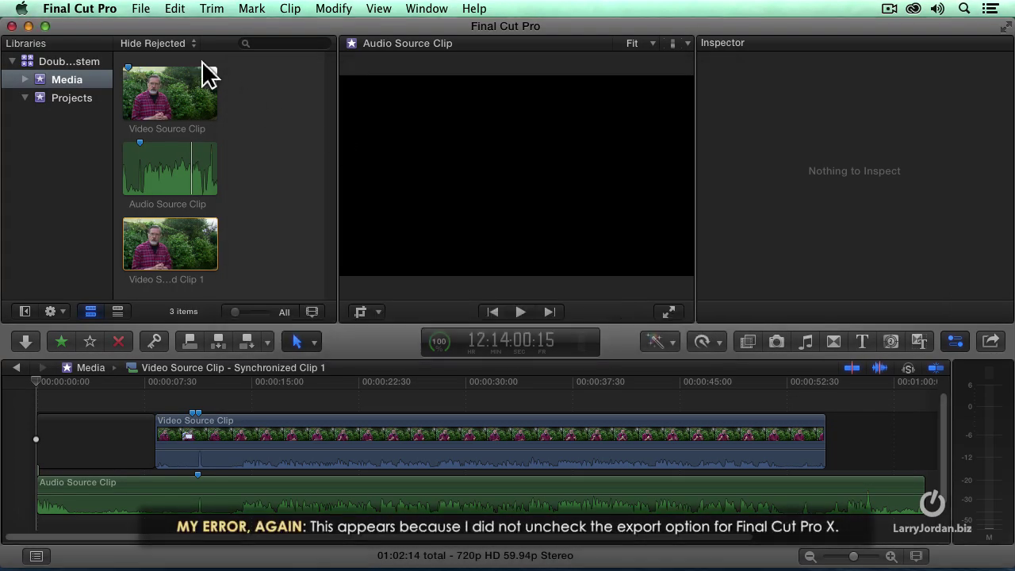
pyautogui.click(89, 9)
pyautogui.click(147, 219)
pyautogui.moveTo(258, 152); pyautogui.dragTo(413, 160)
# Step: Remove all entries from the Exports list and close it
pyautogui.click(357, 501)
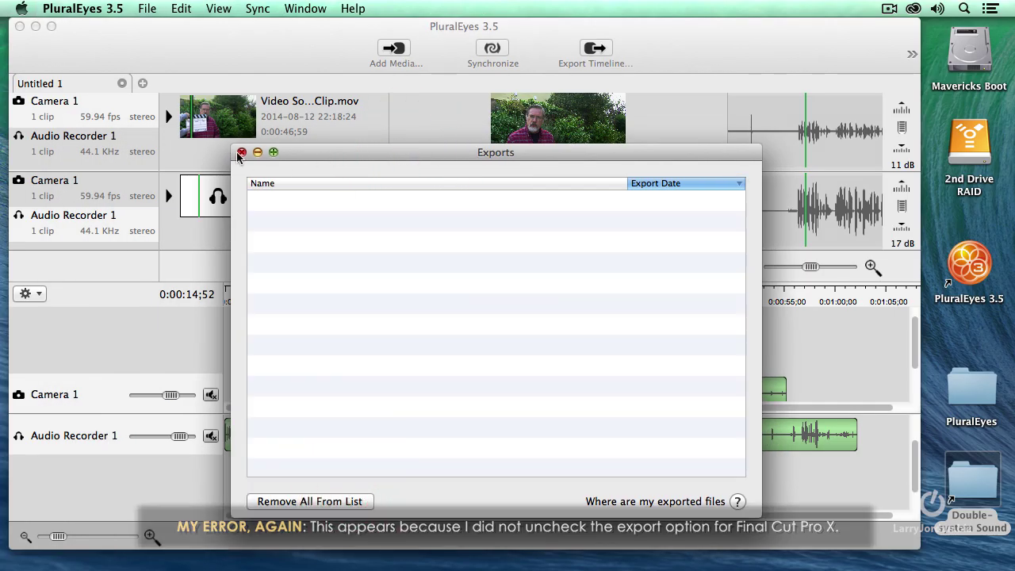
pyautogui.click(242, 153)
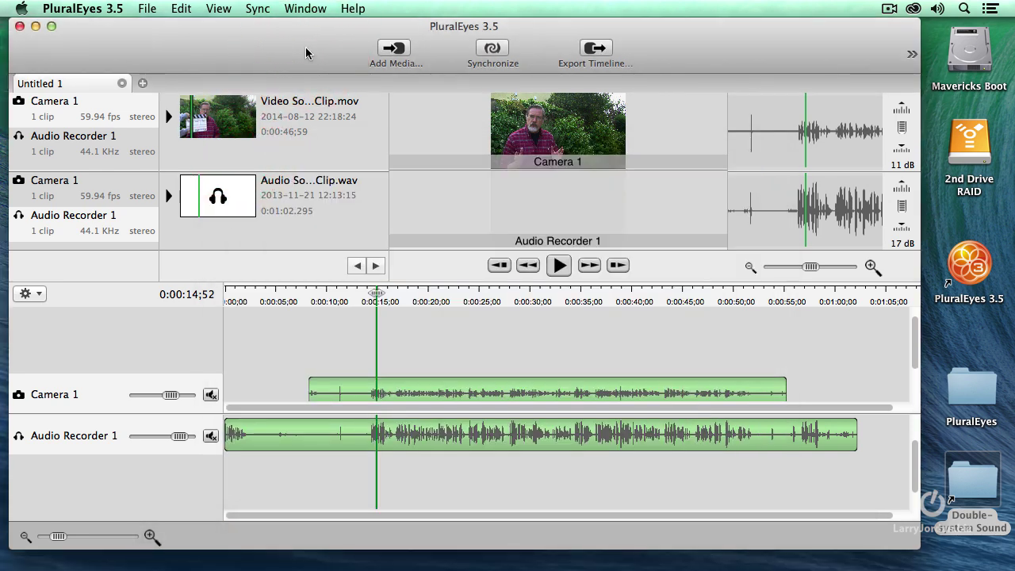
pyautogui.moveTo(307, 52); pyautogui.dragTo(317, 64)
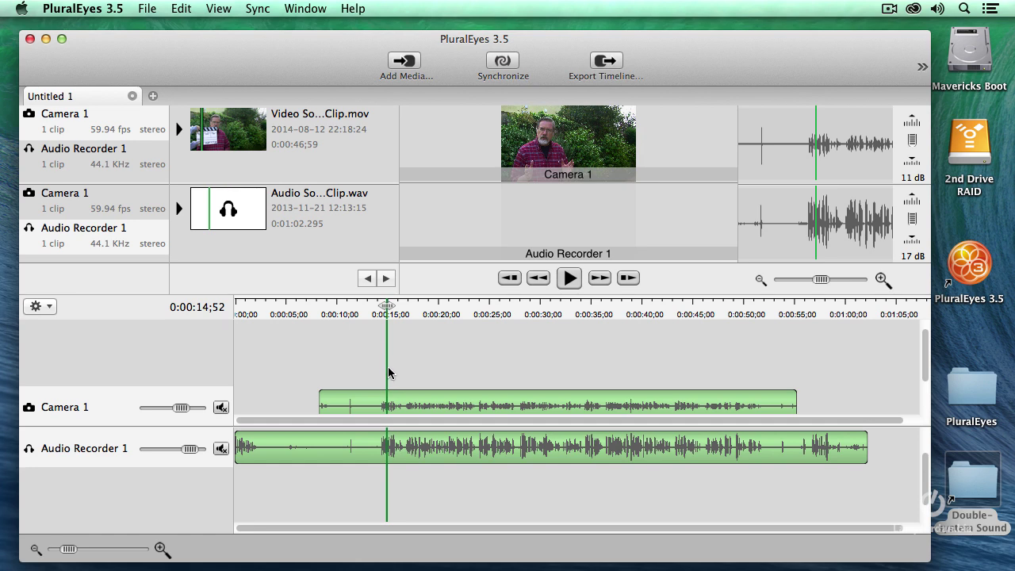
# Step: Re-export only the Premiere Pro XML with Final Cut Pro and FCP X XML unchecked
pyautogui.click(144, 8)
pyautogui.click(227, 323)
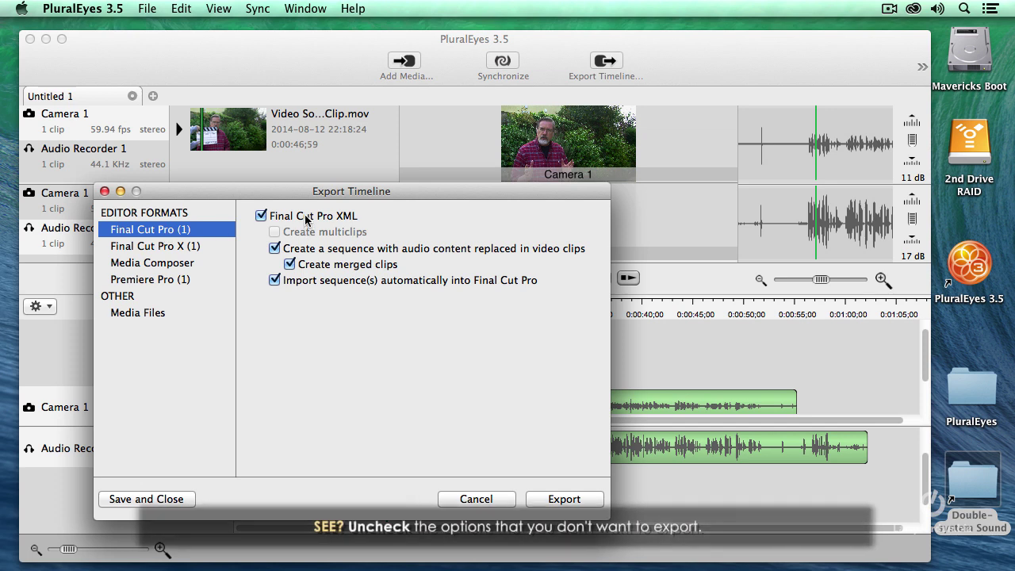
pyautogui.click(260, 217)
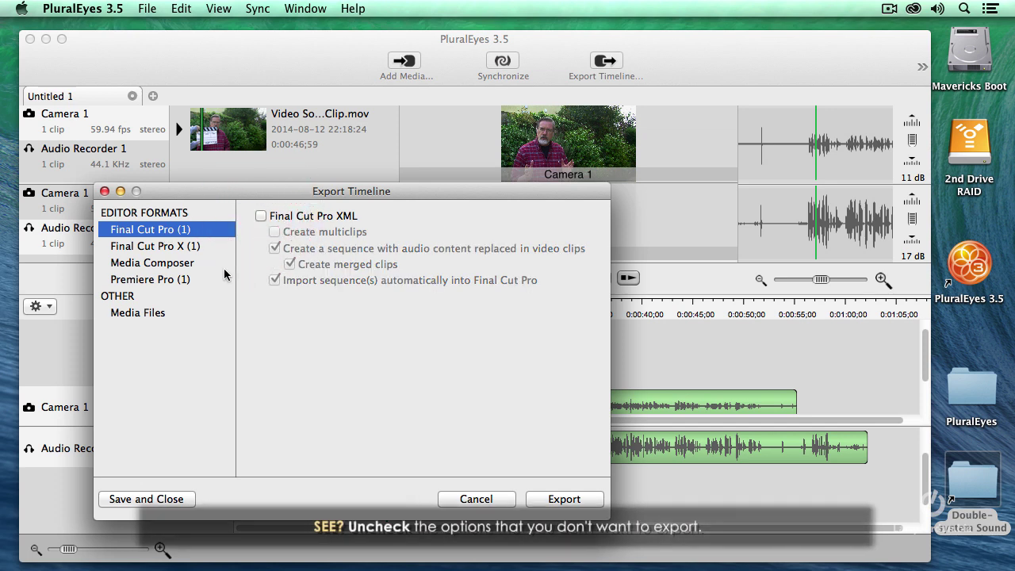
pyautogui.click(186, 248)
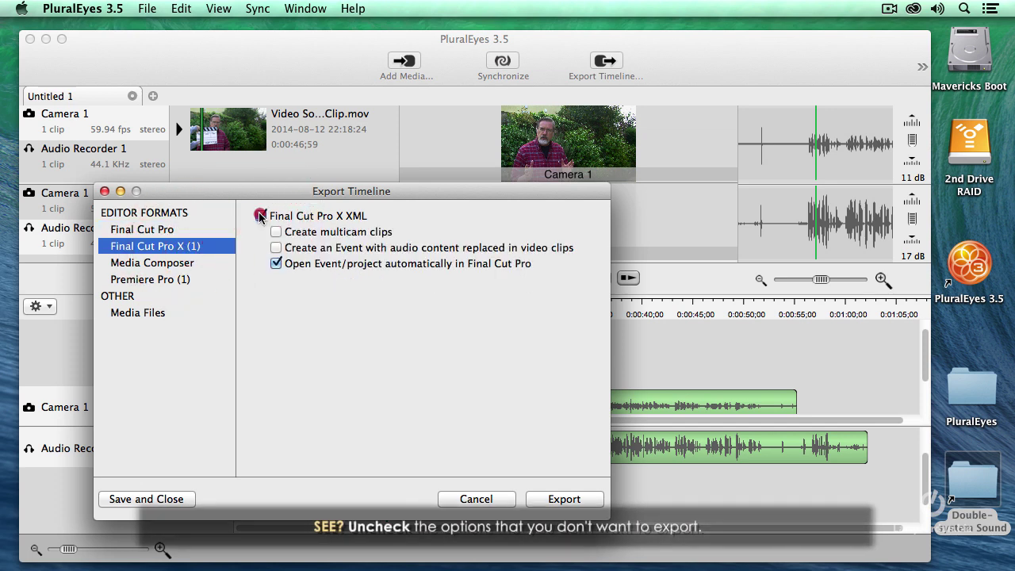
pyautogui.click(261, 216)
pyautogui.click(181, 264)
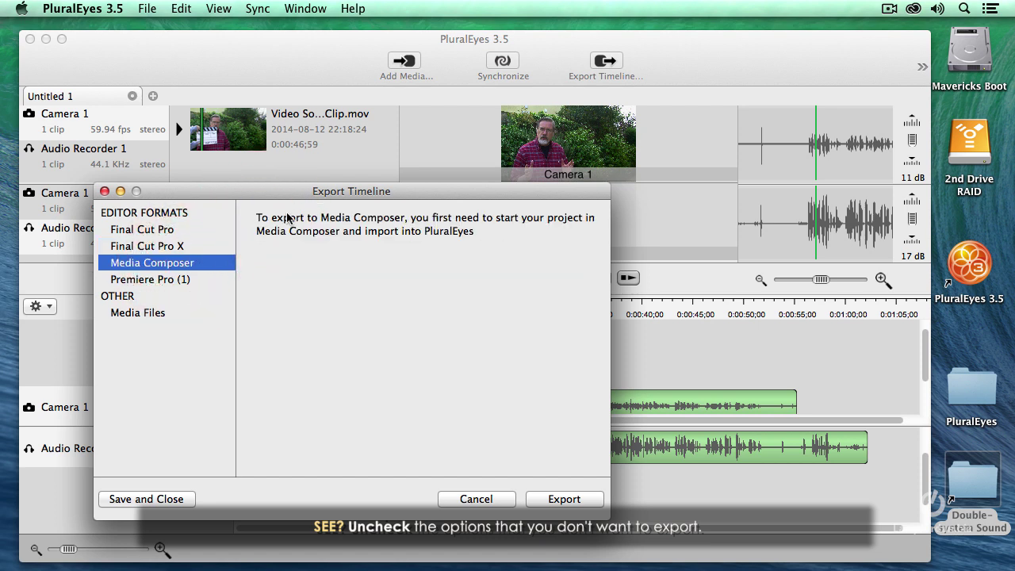
pyautogui.click(166, 279)
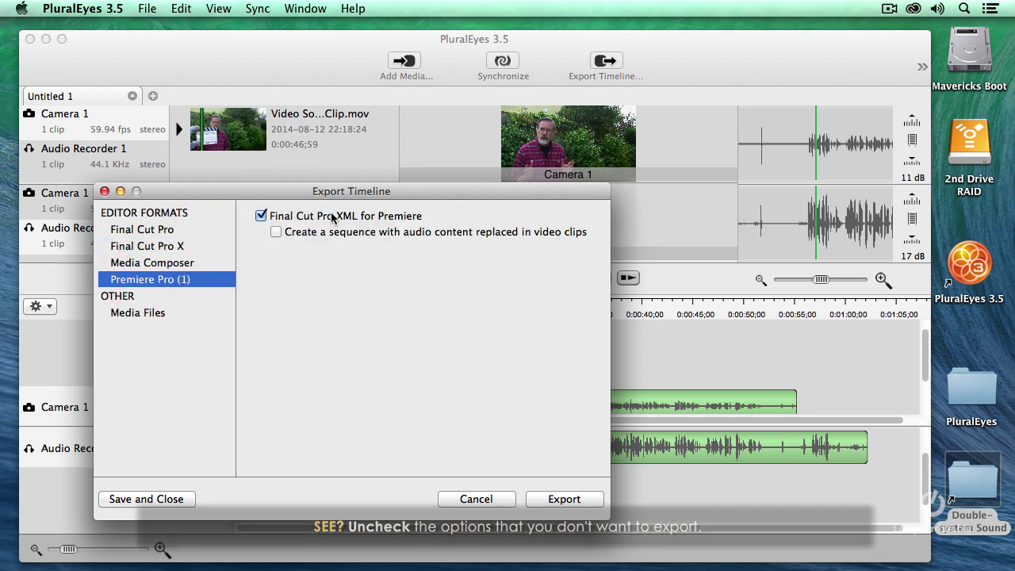
pyautogui.click(574, 498)
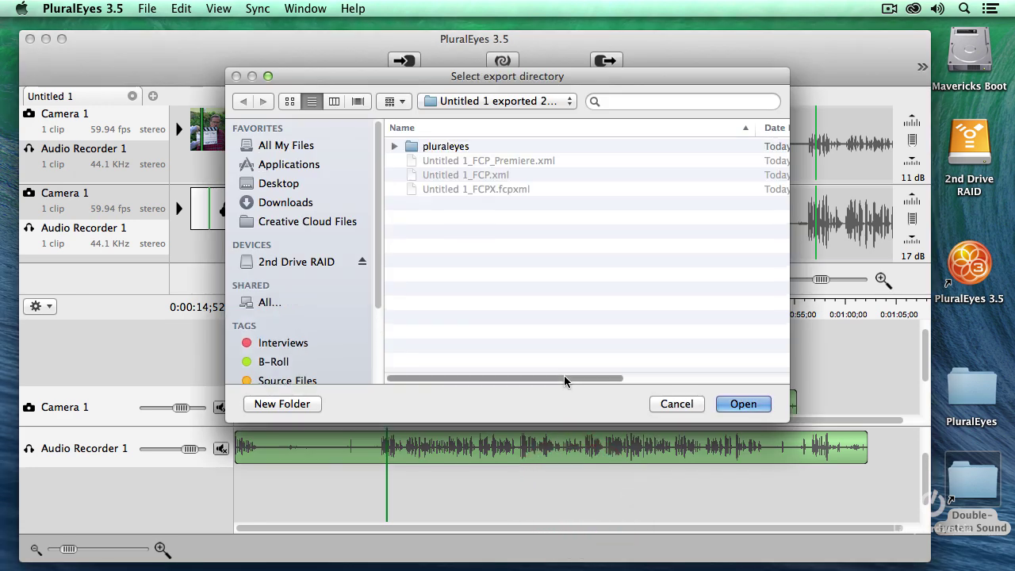
pyautogui.click(743, 404)
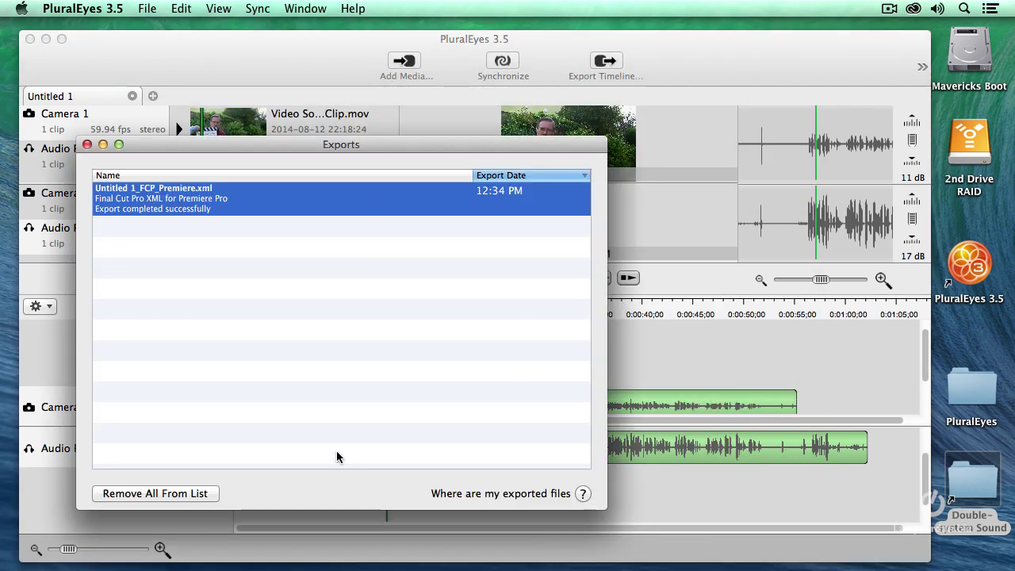
pyautogui.click(87, 144)
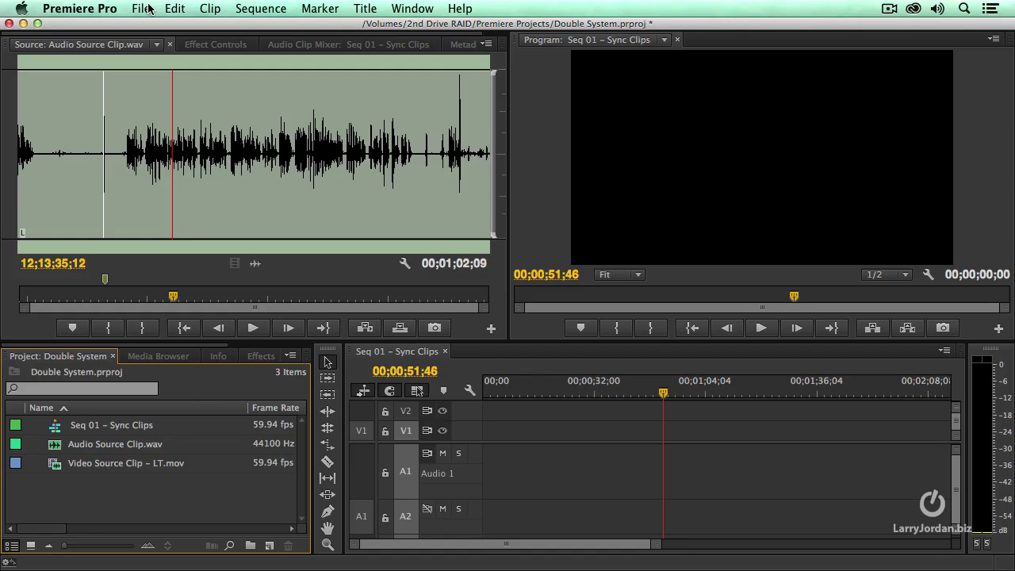
# Step: Import Untitled 1_FCP_Premiere.xml from the Desktop's PluralEyes folder into the Premiere project
pyautogui.click(143, 9)
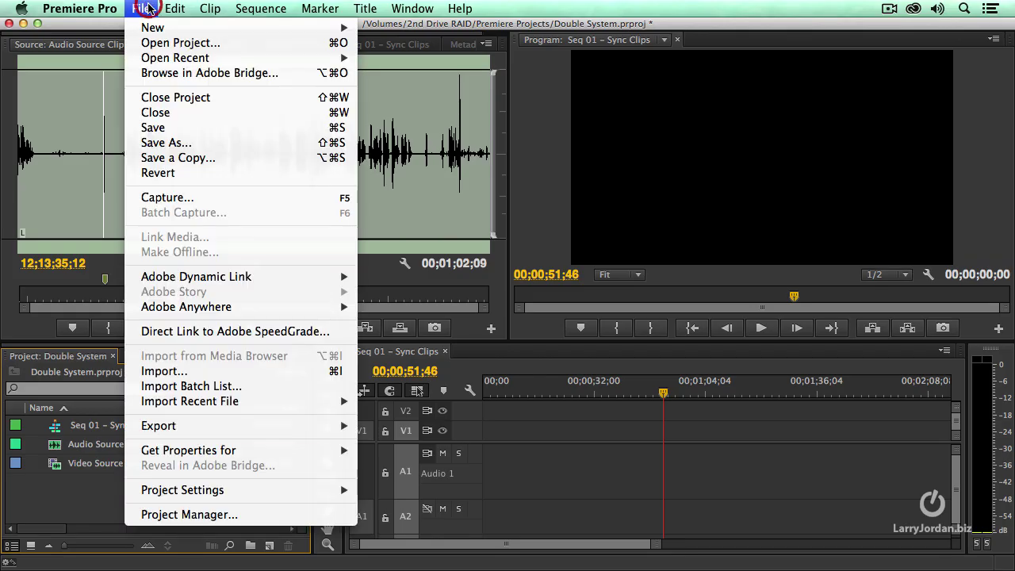
pyautogui.click(255, 373)
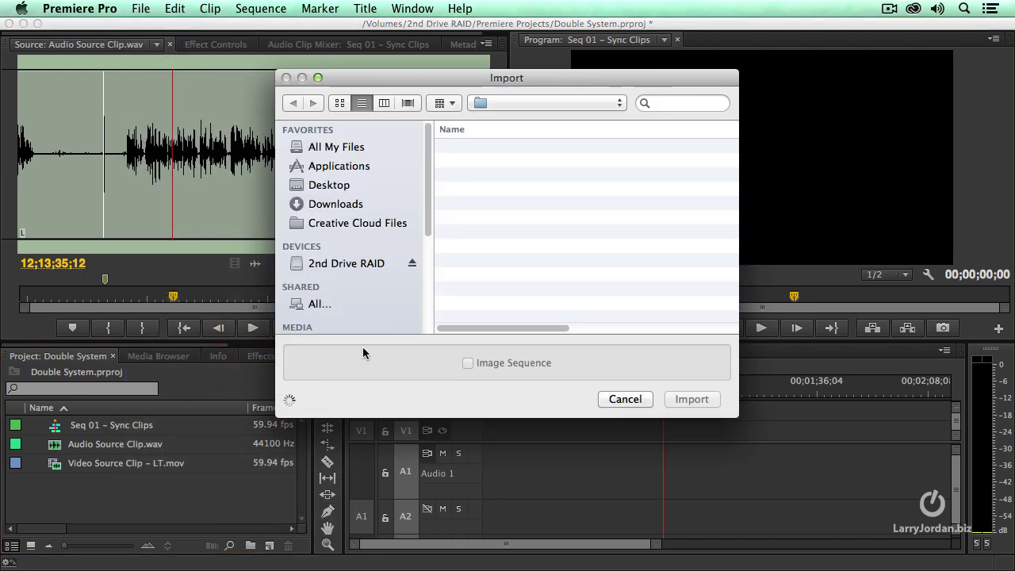
pyautogui.click(329, 184)
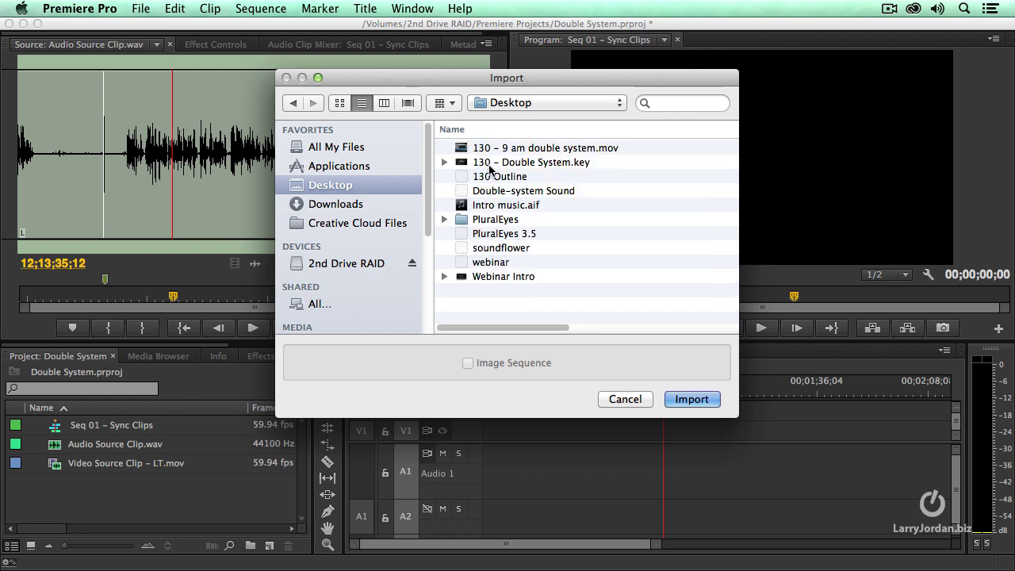
pyautogui.click(466, 219)
pyautogui.doubleClick(466, 219)
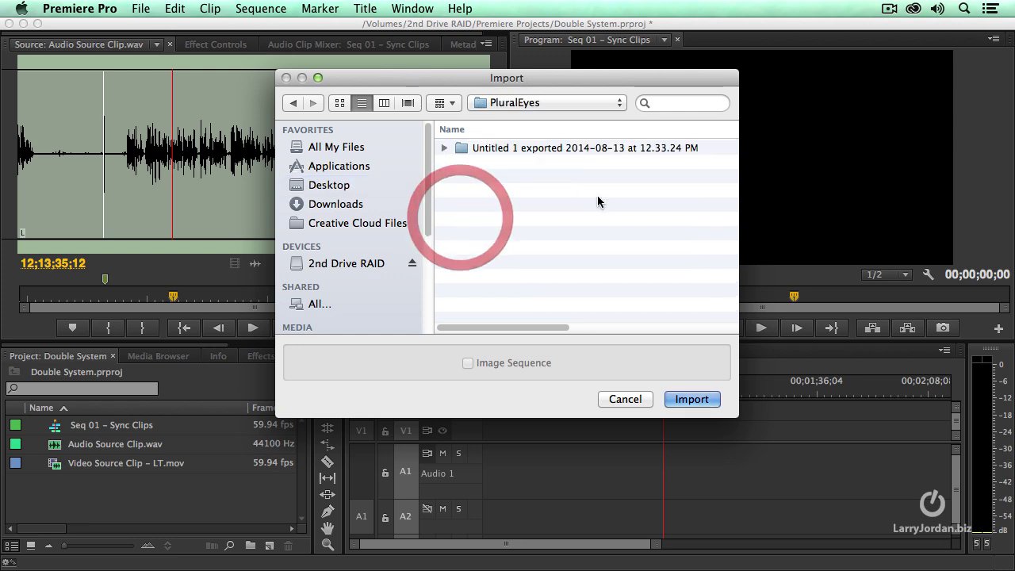
pyautogui.doubleClick(494, 153)
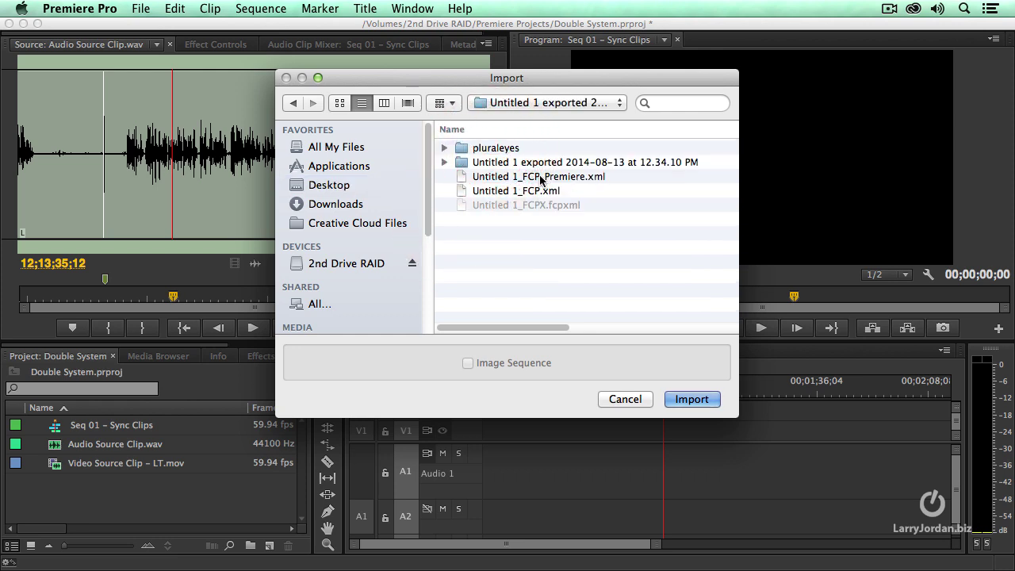
pyautogui.click(480, 179)
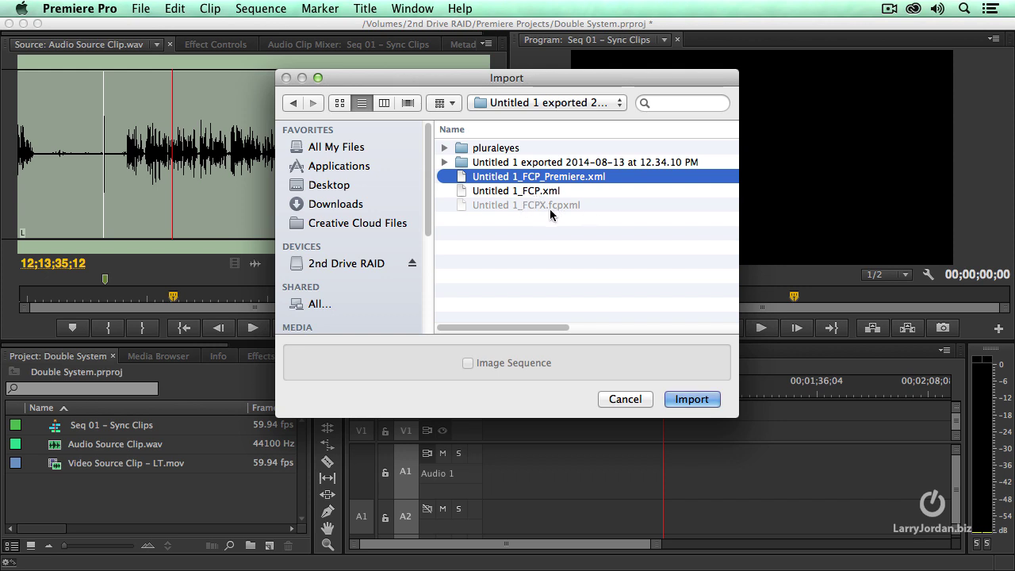
pyautogui.doubleClick(522, 177)
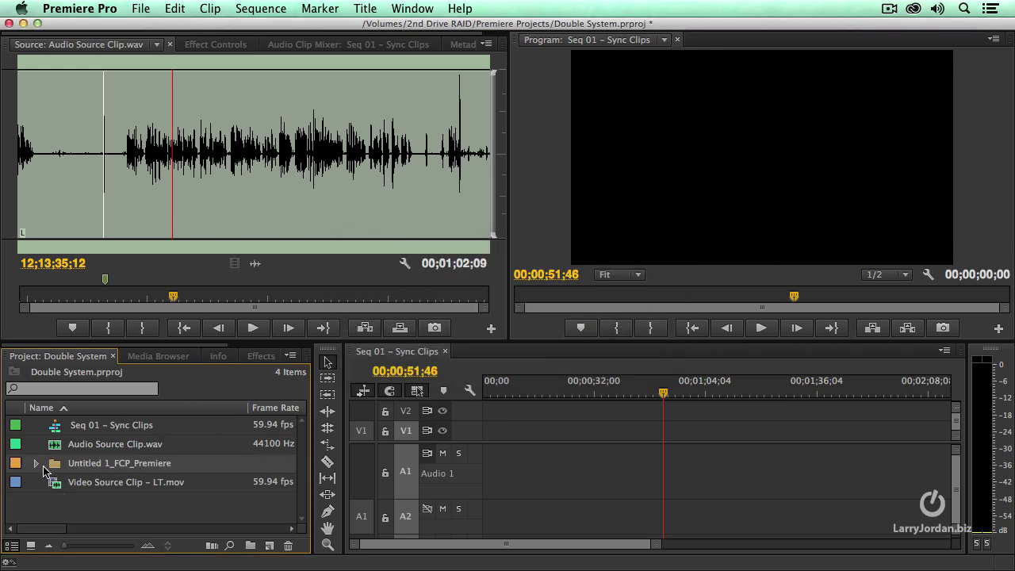
# Step: Expand the Untitled 1_FCP_Premiere bin and open Synced Sequence in the timeline
pyautogui.click(36, 464)
pyautogui.scroll(-2, 170, 456)
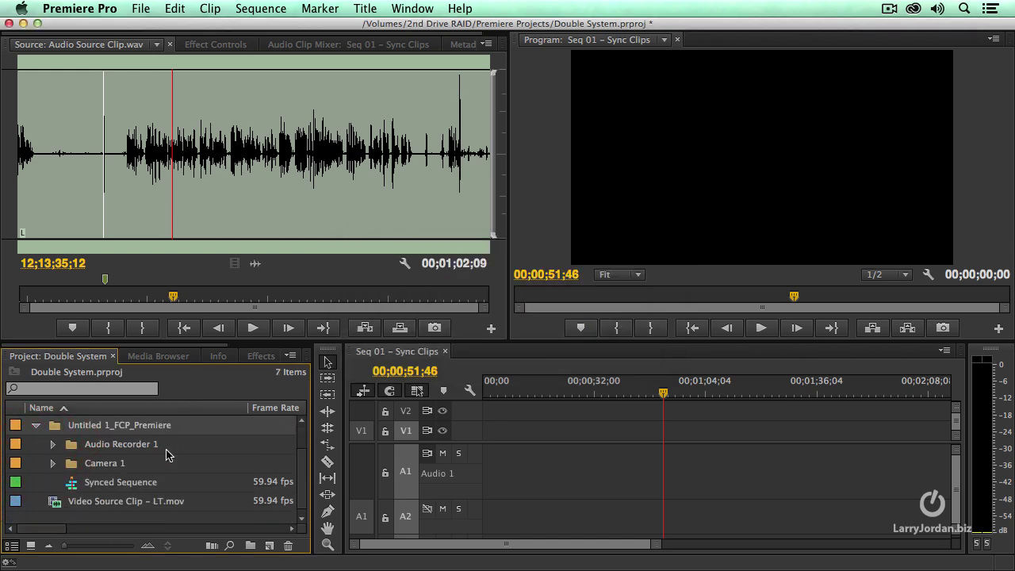
pyautogui.doubleClick(71, 484)
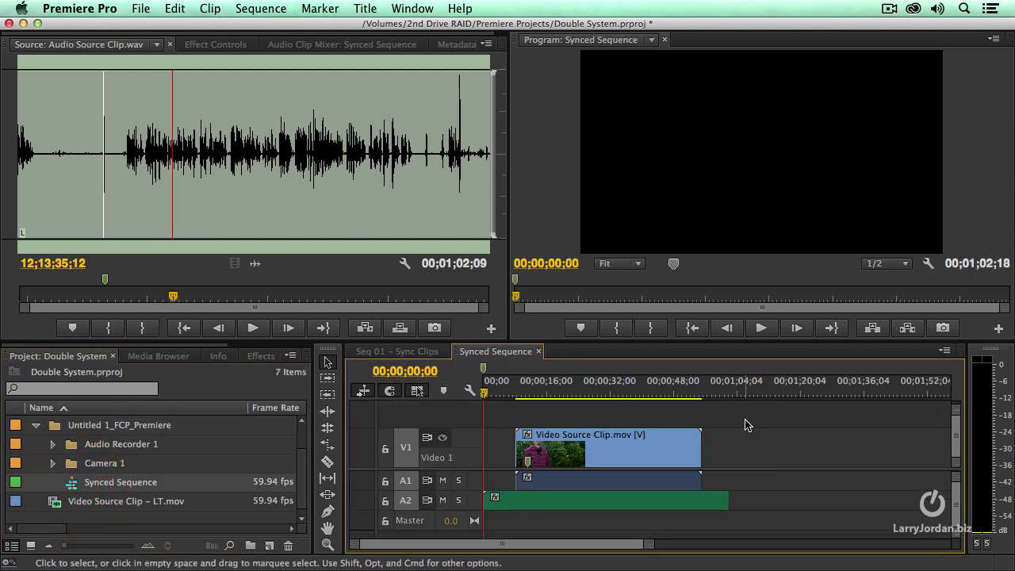
pyautogui.moveTo(512, 392); pyautogui.dragTo(500, 391)
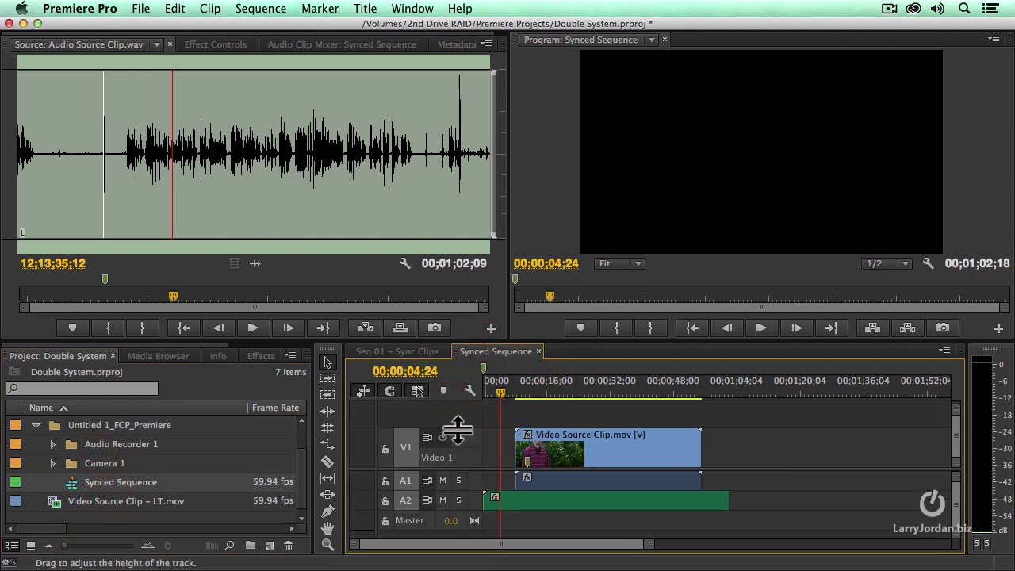
# Step: Shrink the V1 track and enlarge the A1 and A2 tracks to show both waveforms
pyautogui.moveTo(453, 426); pyautogui.dragTo(458, 445)
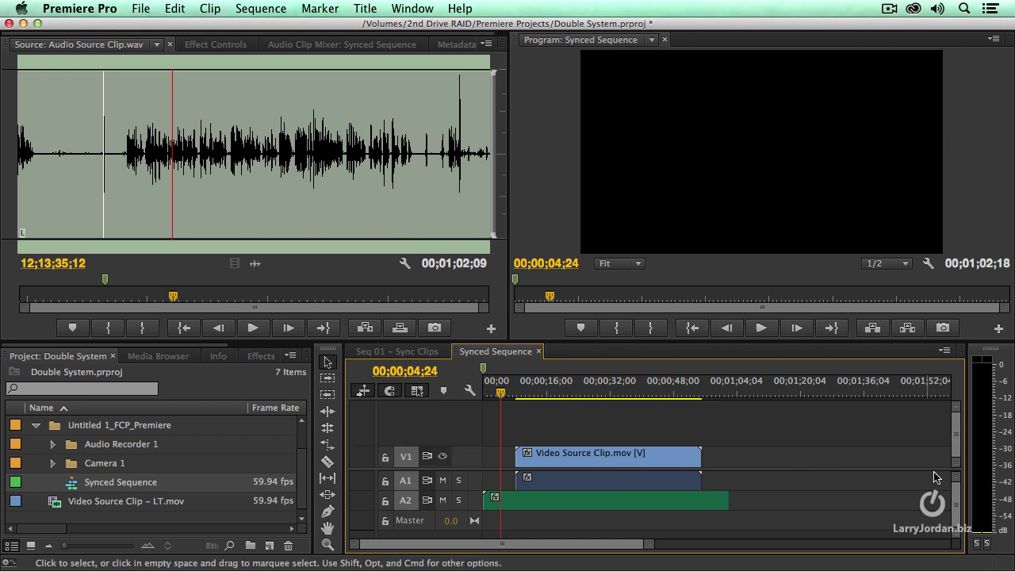
pyautogui.moveTo(956, 478); pyautogui.dragTo(954, 432)
pyautogui.moveTo(463, 473); pyautogui.dragTo(465, 496)
pyautogui.moveTo(455, 451); pyautogui.dragTo(455, 473)
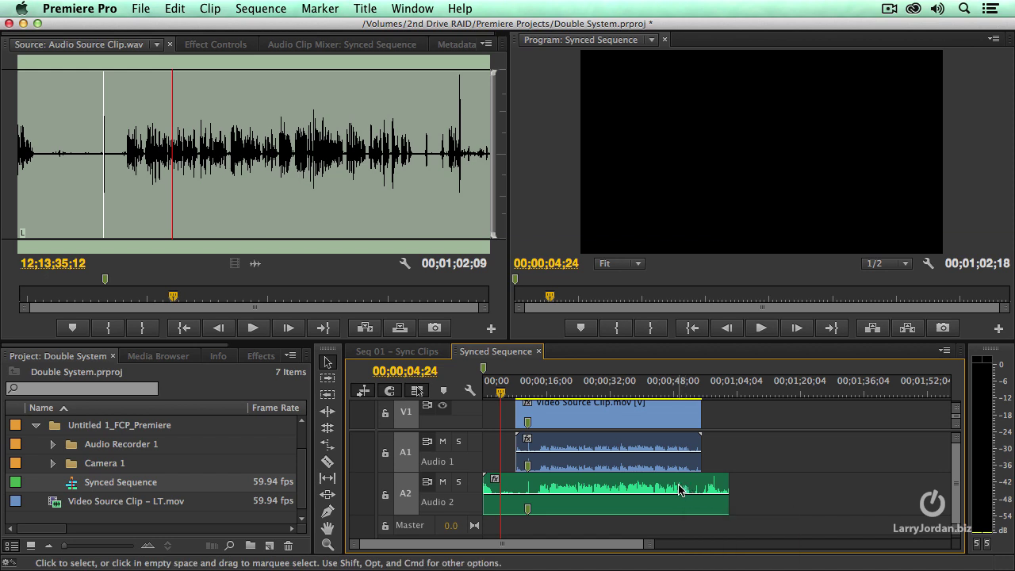
# Step: Return the playhead to the start and load Audio Source Clip.wav from A2 into the source viewer
pyautogui.click(484, 382)
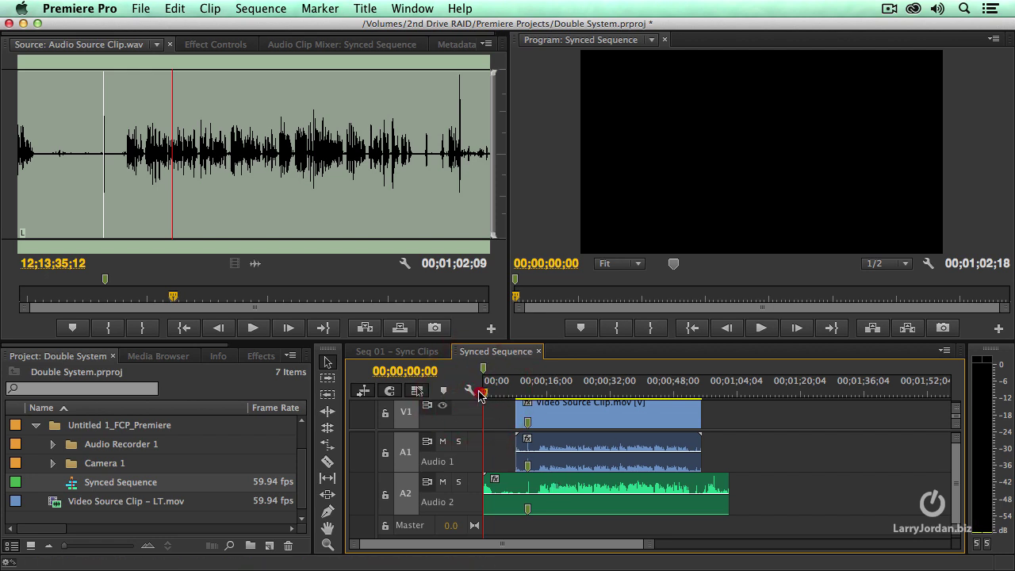
pyautogui.click(506, 487)
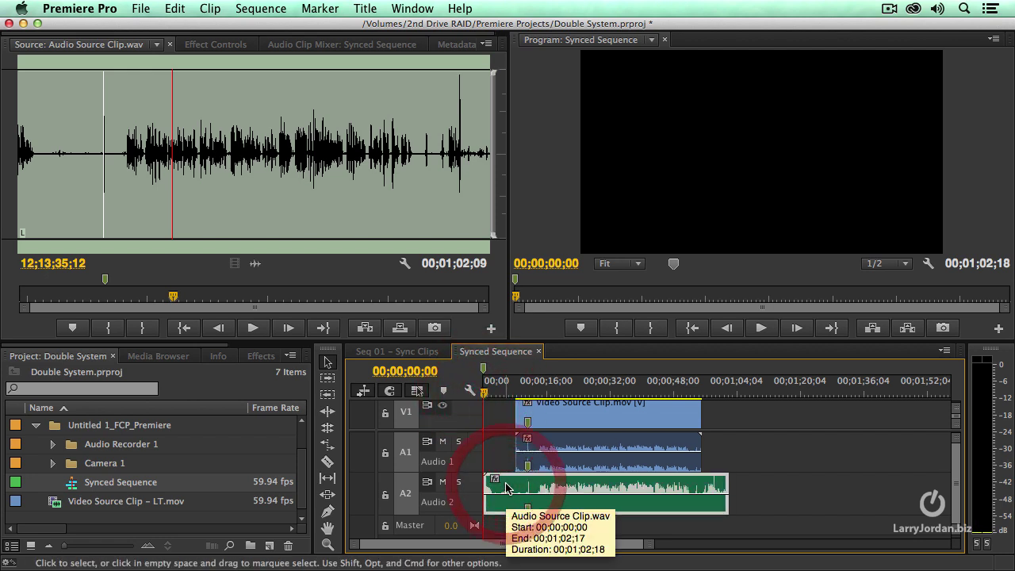
pyautogui.doubleClick(506, 487)
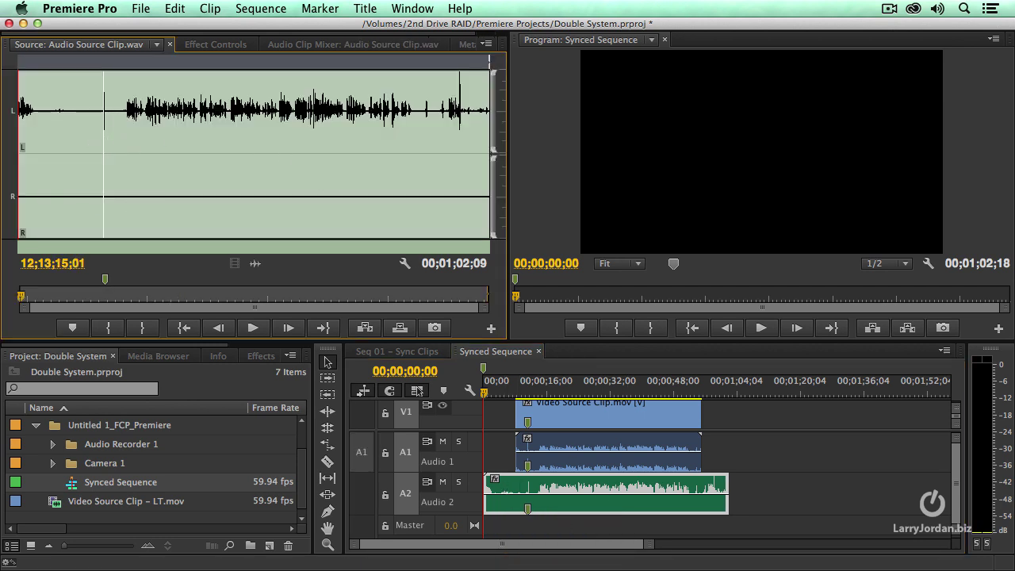
# Step: Set the clip's audio Channel Format to Mono and accept the master-clip warning
pyautogui.click(210, 8)
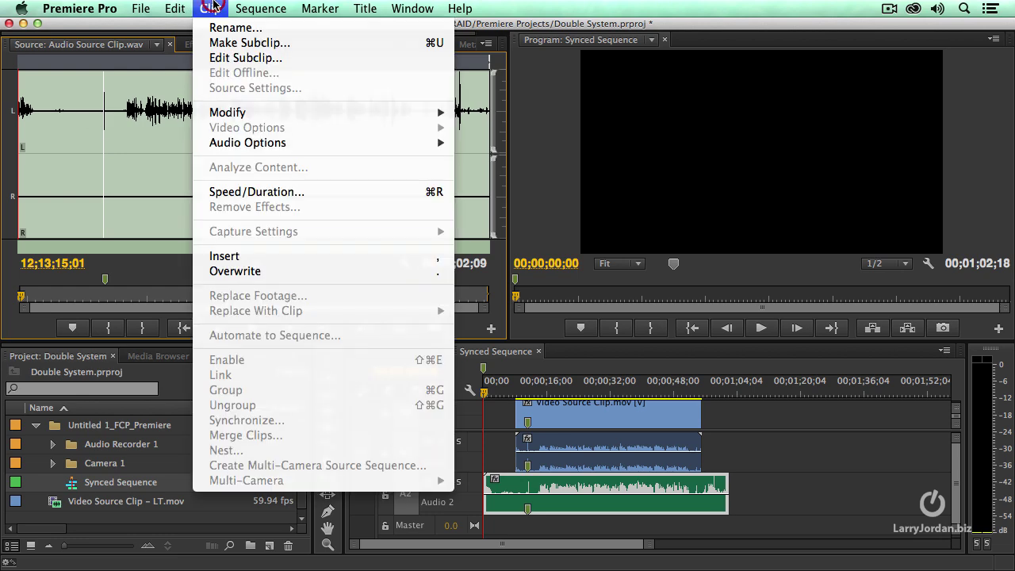
pyautogui.moveTo(233, 112)
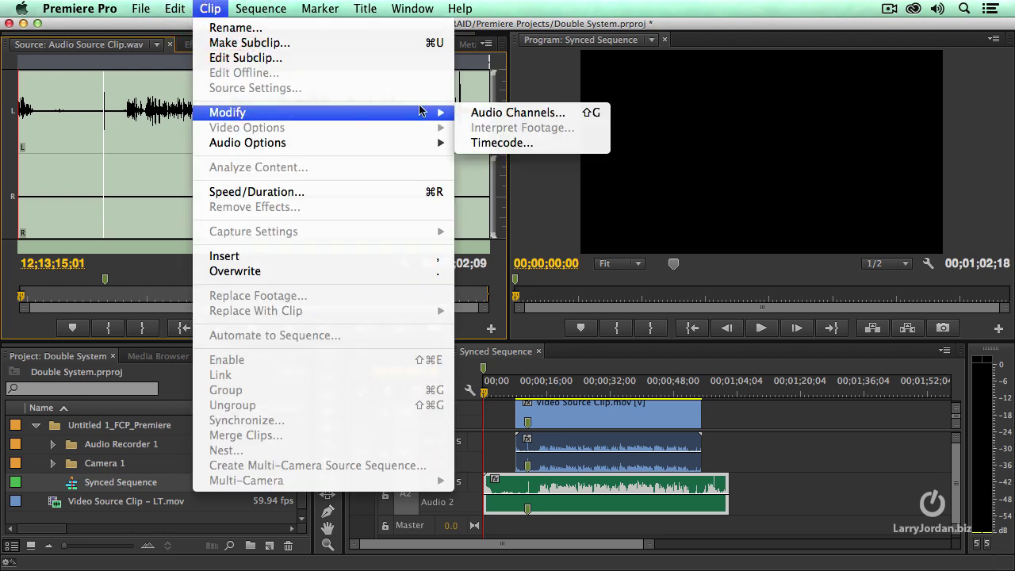
pyautogui.click(517, 112)
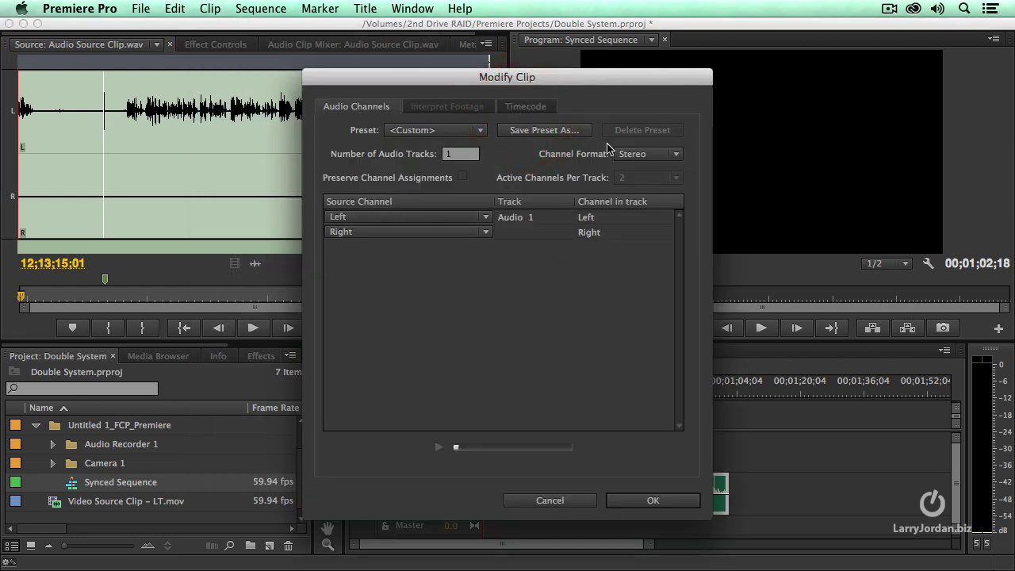
pyautogui.click(632, 156)
pyautogui.click(644, 172)
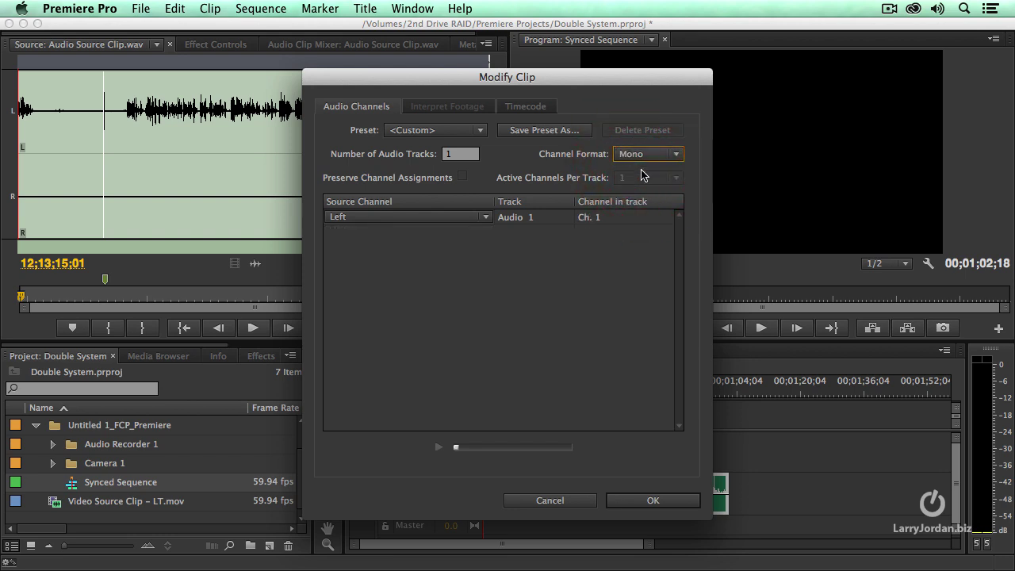
pyautogui.click(660, 501)
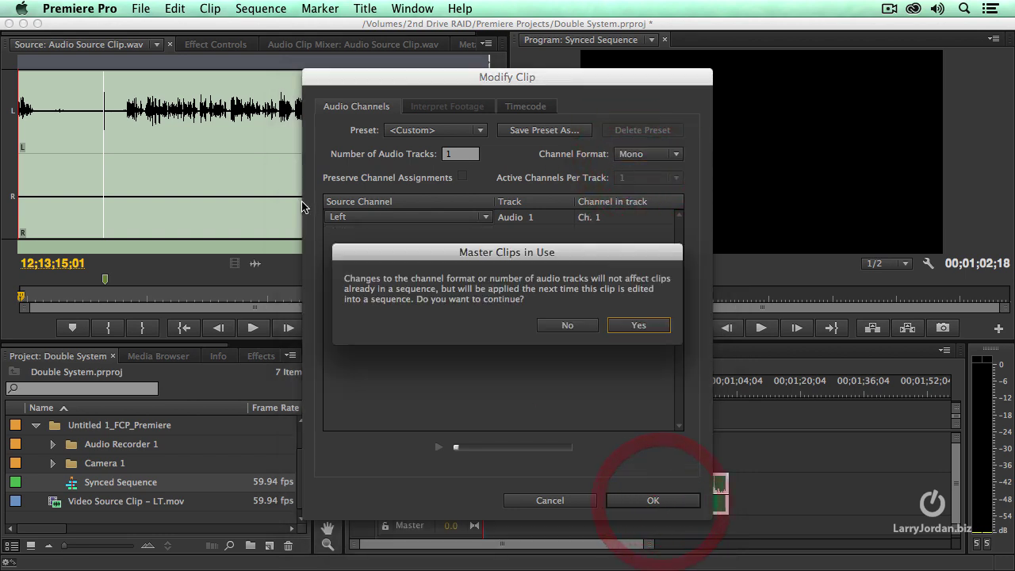
pyautogui.click(634, 325)
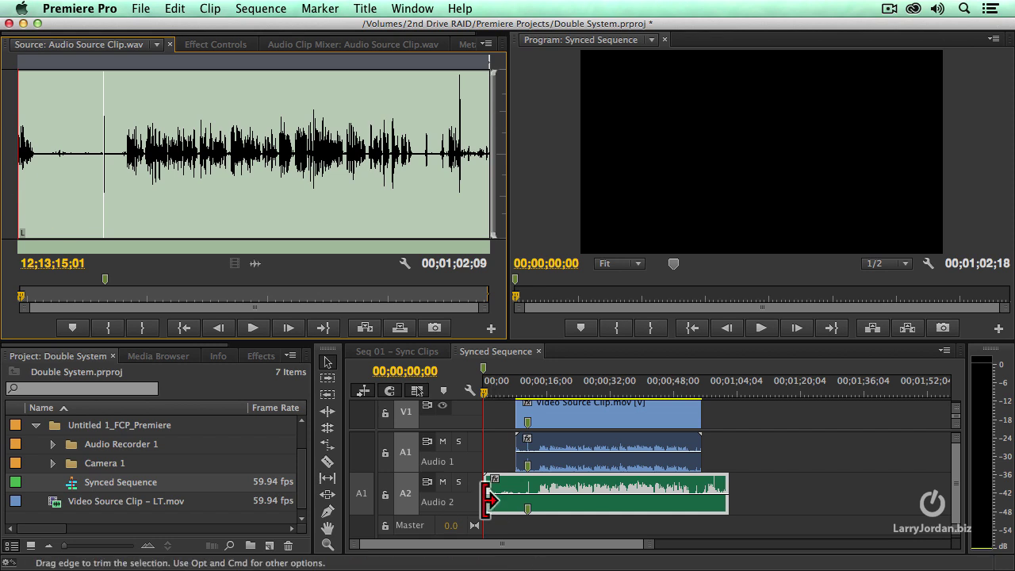
# Step: Overwrite A2 with the mono Audio Source Clip.wav, delete the A1 camera audio, and move the recorder audio to A1
pyautogui.click(400, 327)
pyautogui.moveTo(523, 386); pyautogui.dragTo(482, 382)
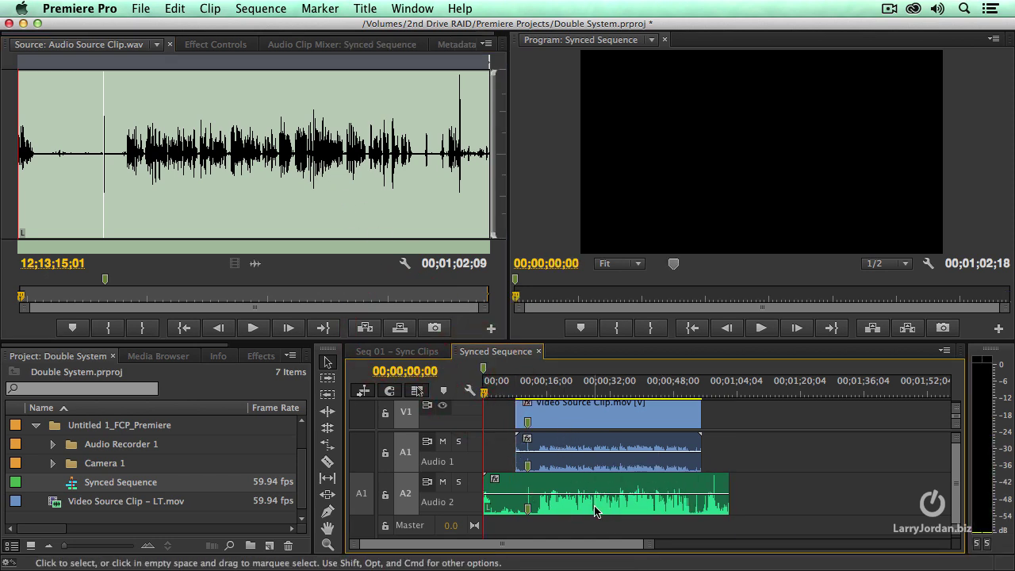
pyautogui.click(609, 441)
pyautogui.press('Delete')
pyautogui.press('Down')
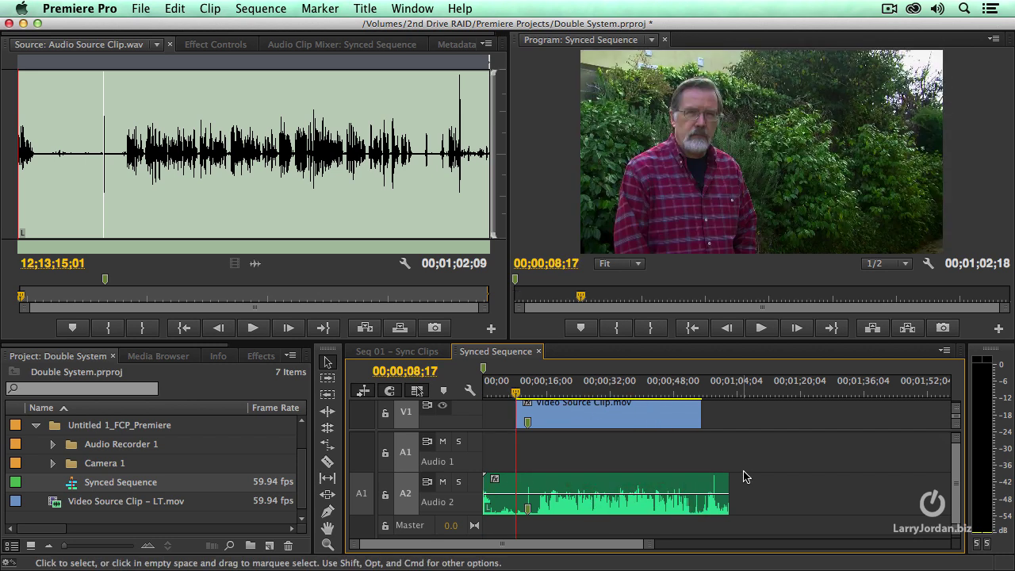
pyautogui.click(690, 482)
pyautogui.hotkey('alt', 'Up')
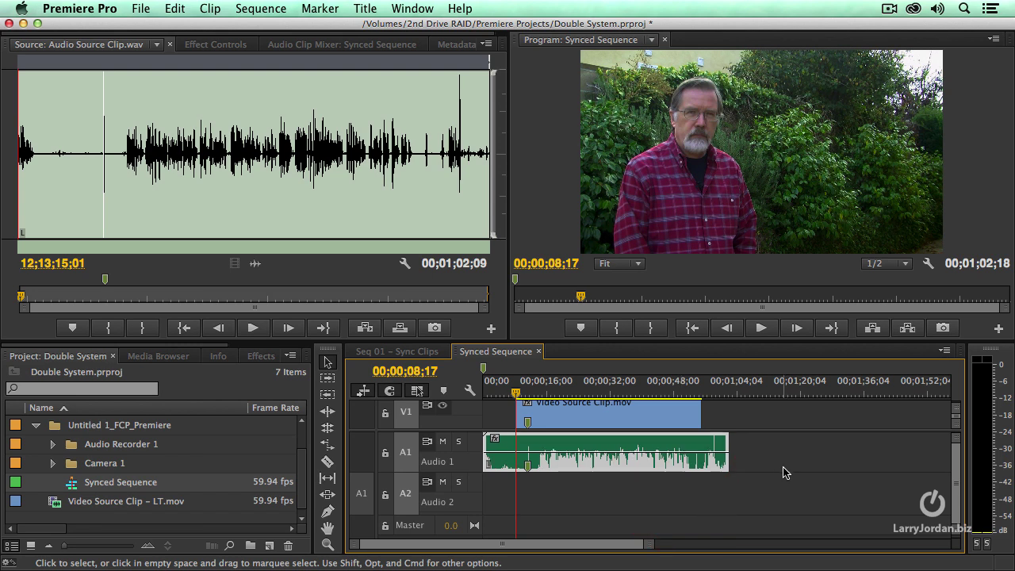
# Step: Merge the camera video and recorder audio clips into Video Source Clip.mov – Merged
pyautogui.moveTo(763, 414); pyautogui.dragTo(485, 469)
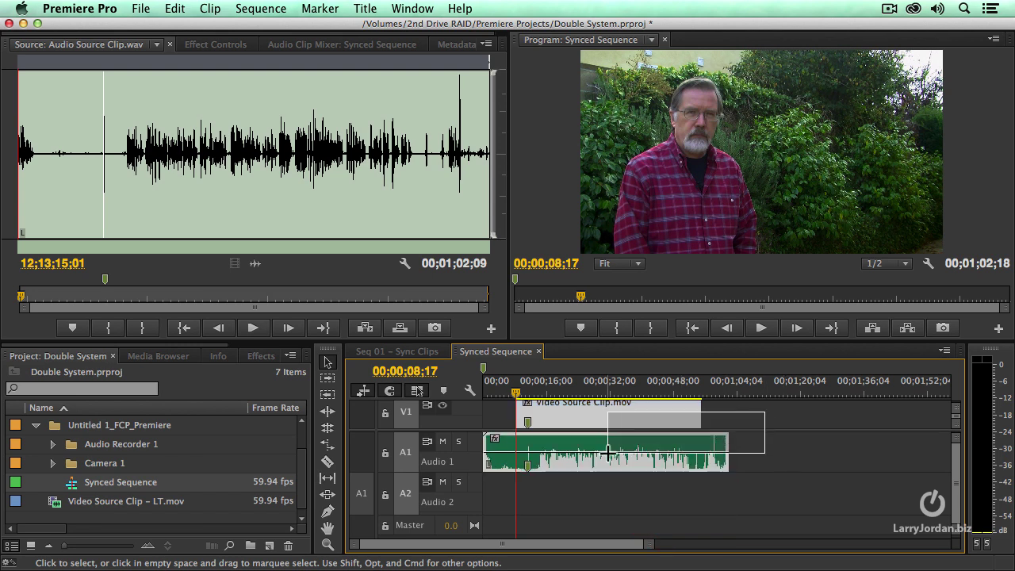
pyautogui.click(208, 8)
pyautogui.click(317, 434)
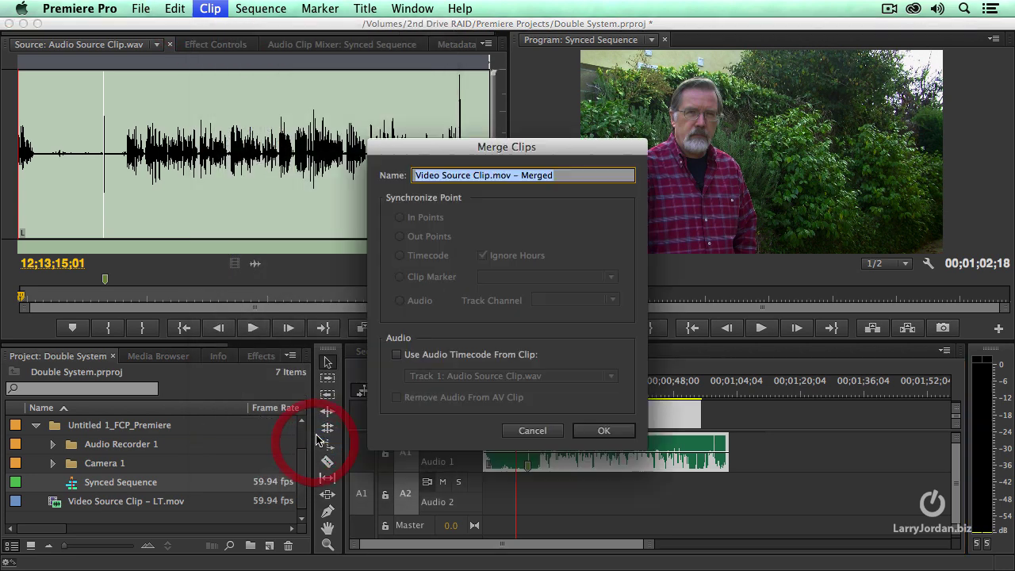
pyautogui.click(603, 430)
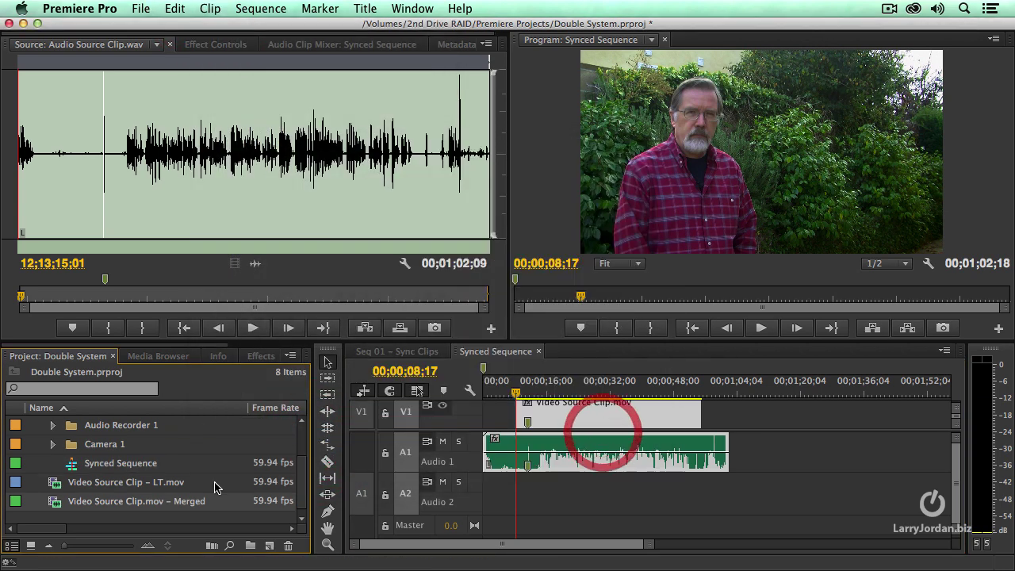
pyautogui.click(72, 514)
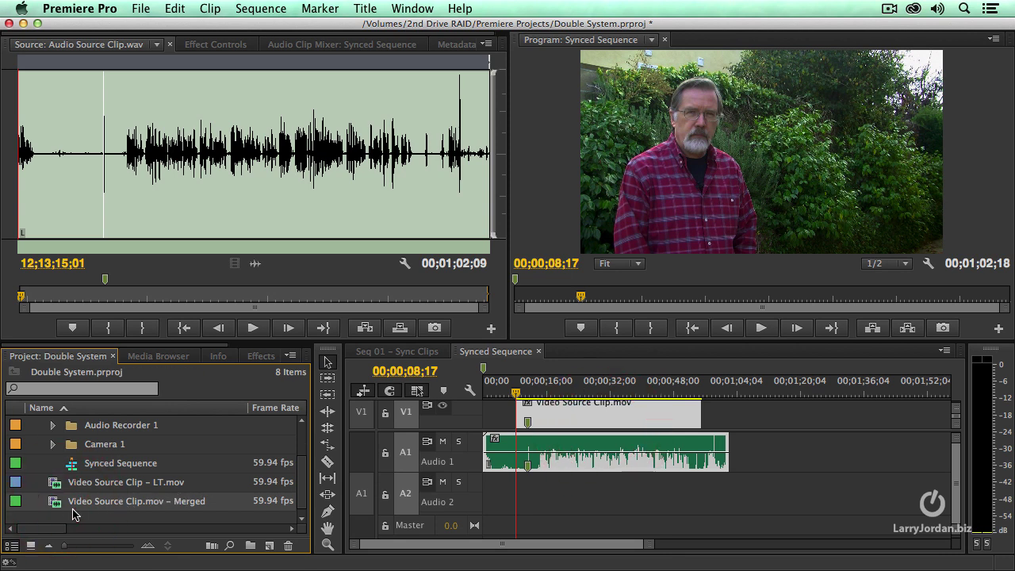